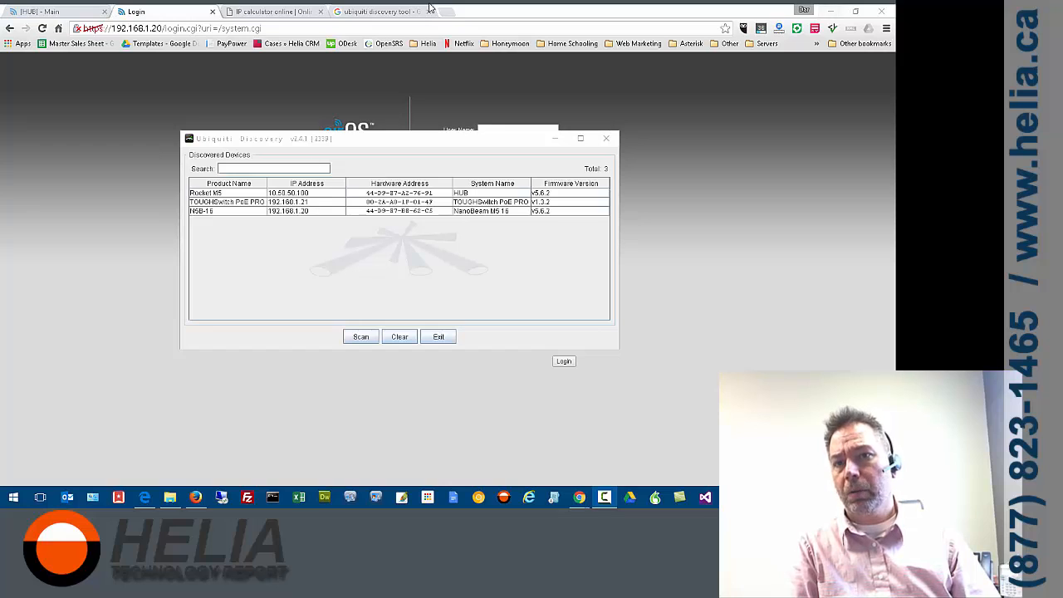
Bring up a fresh airOS login page for 192.168.1.20 and fill in the administrator user name and account password
left_click(137, 10)
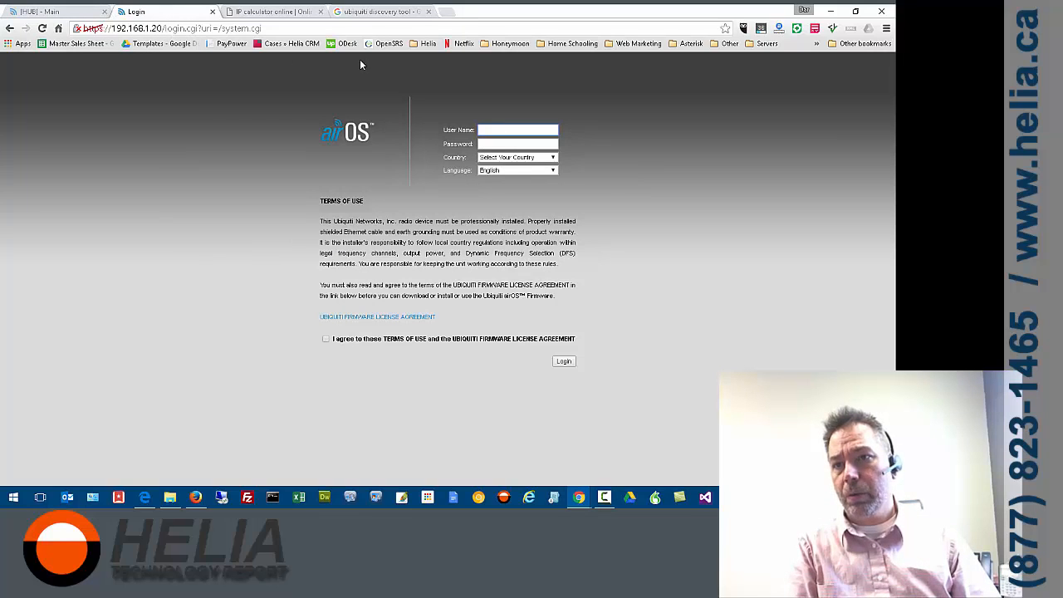
key("F5")
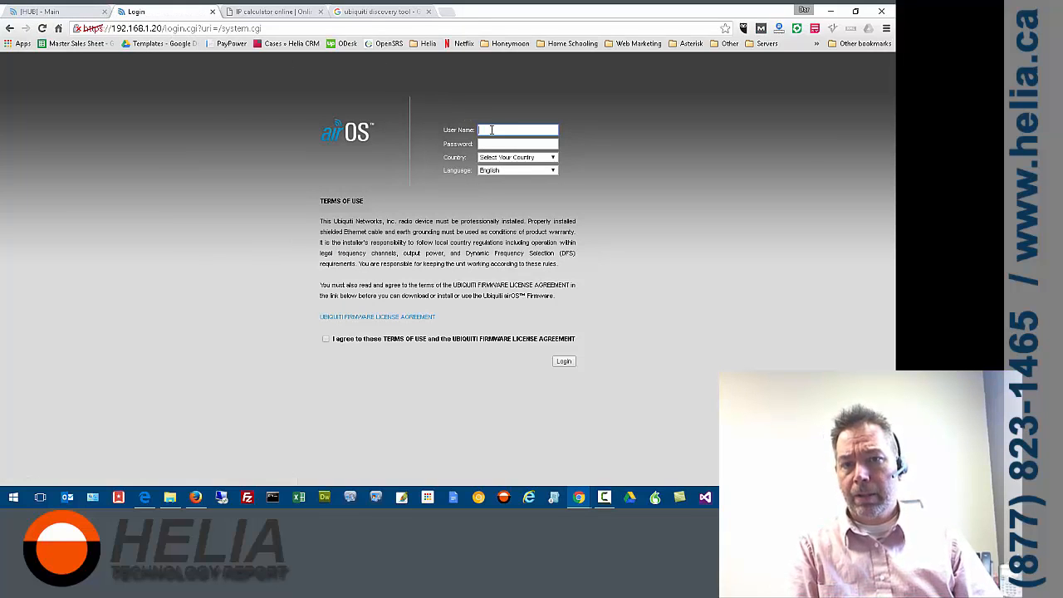
type("ub")
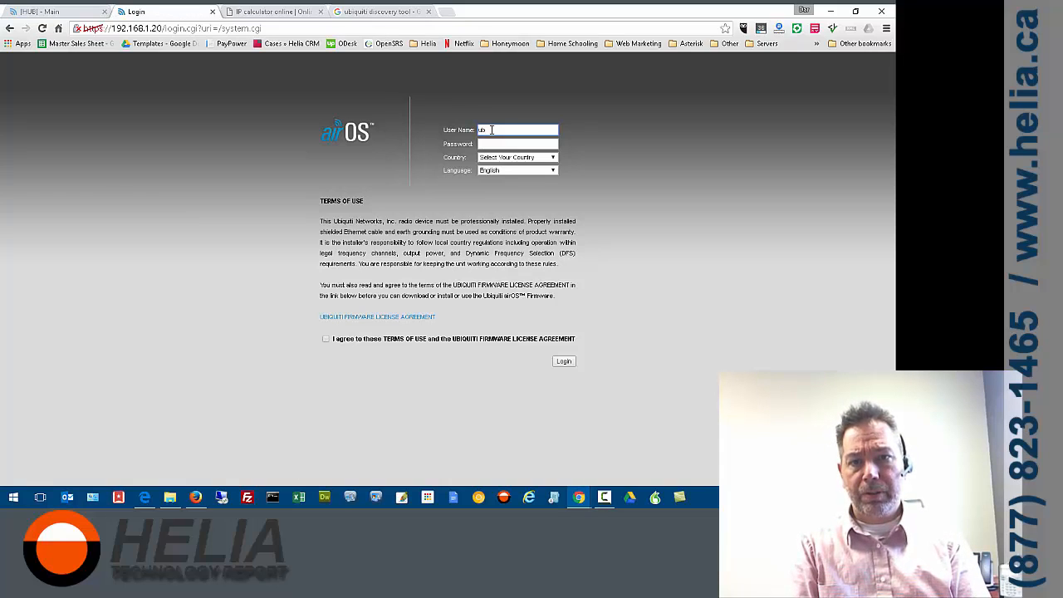
type("nt")
key("Tab")
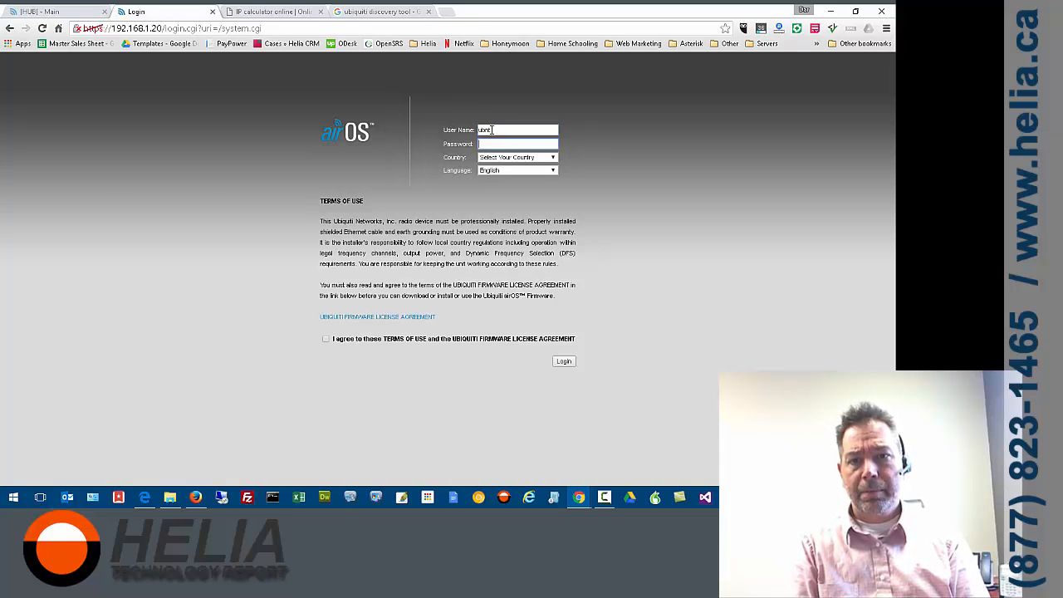
type("ubnt")
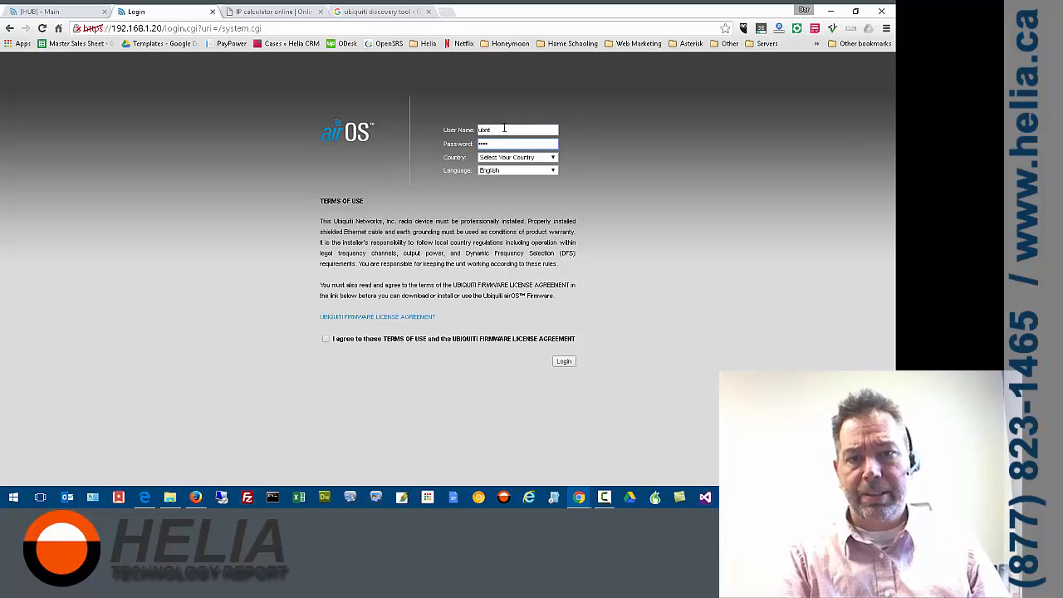
Choose Canada as the country, agree to the terms of use and log in to the radio
left_click(508, 156)
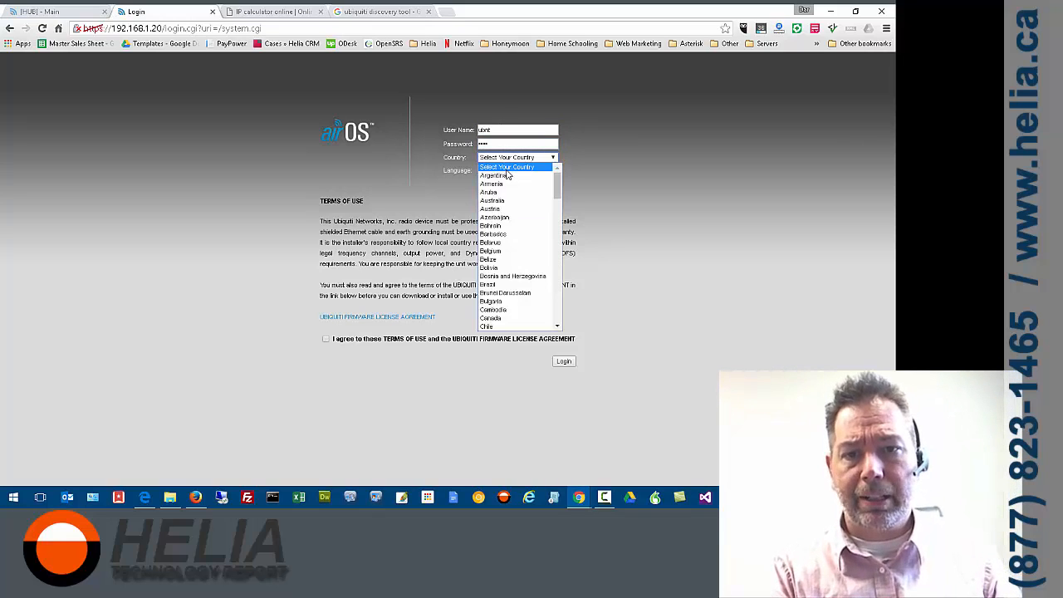
left_click(501, 318)
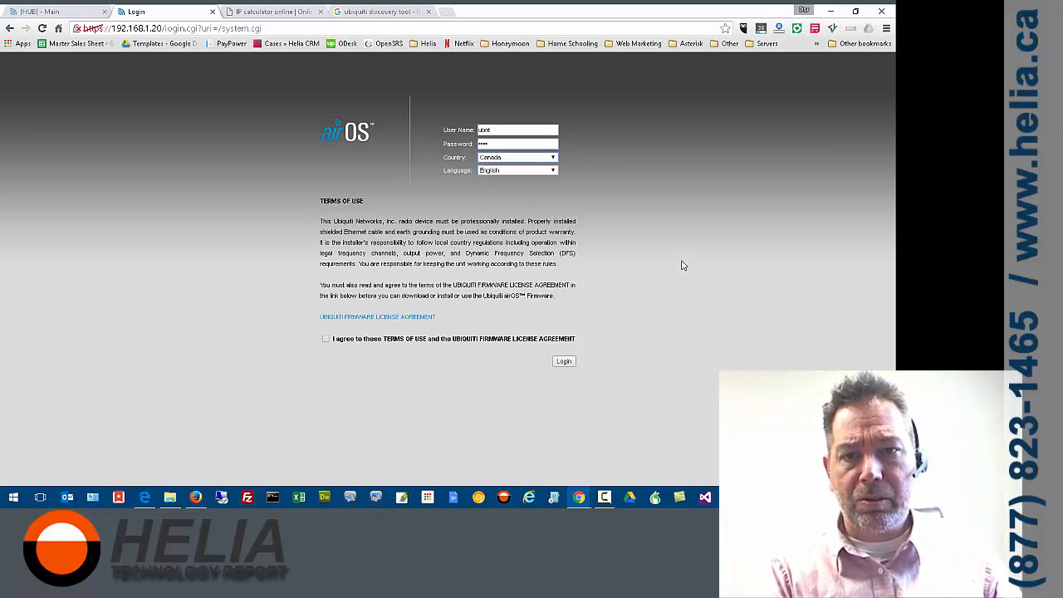
left_click(327, 339)
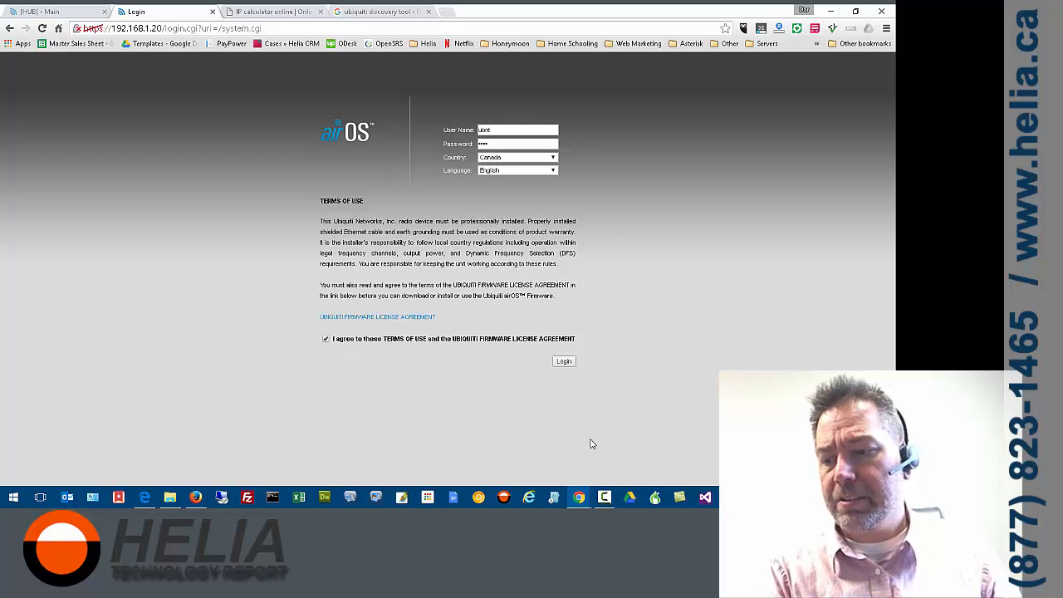
left_click(564, 362)
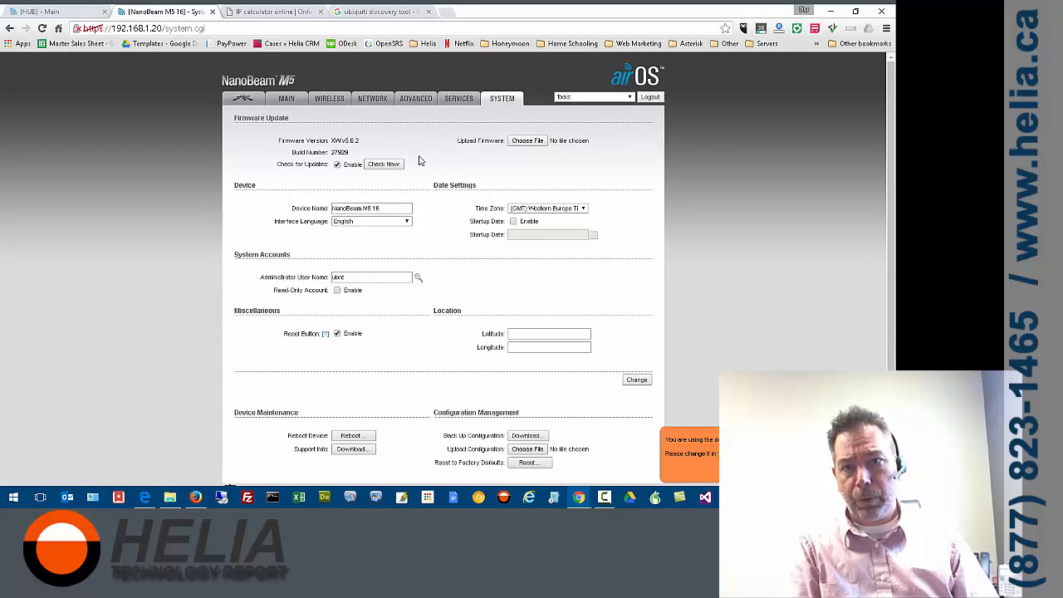
Rename the device to "Main Building" in the system settings
scroll(432, 150, "down", 1)
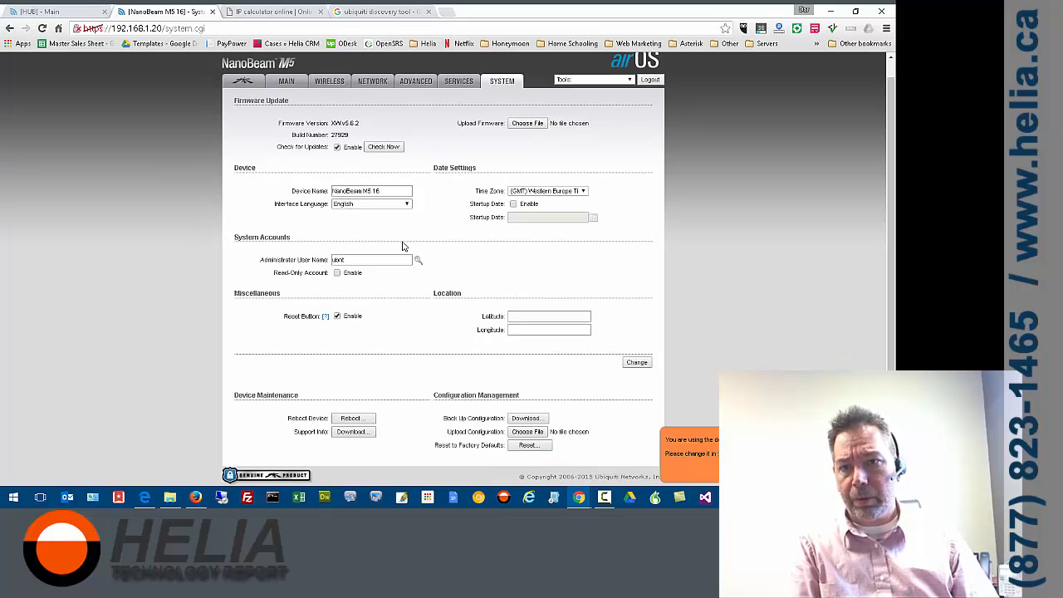
left_click_drag(392, 189, 309, 191)
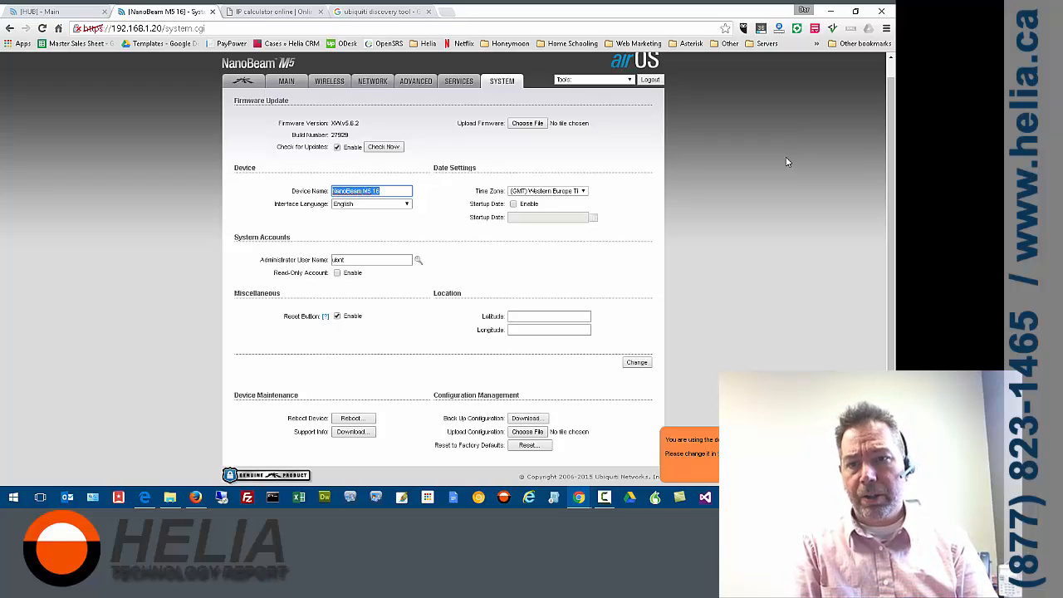
type("Ma")
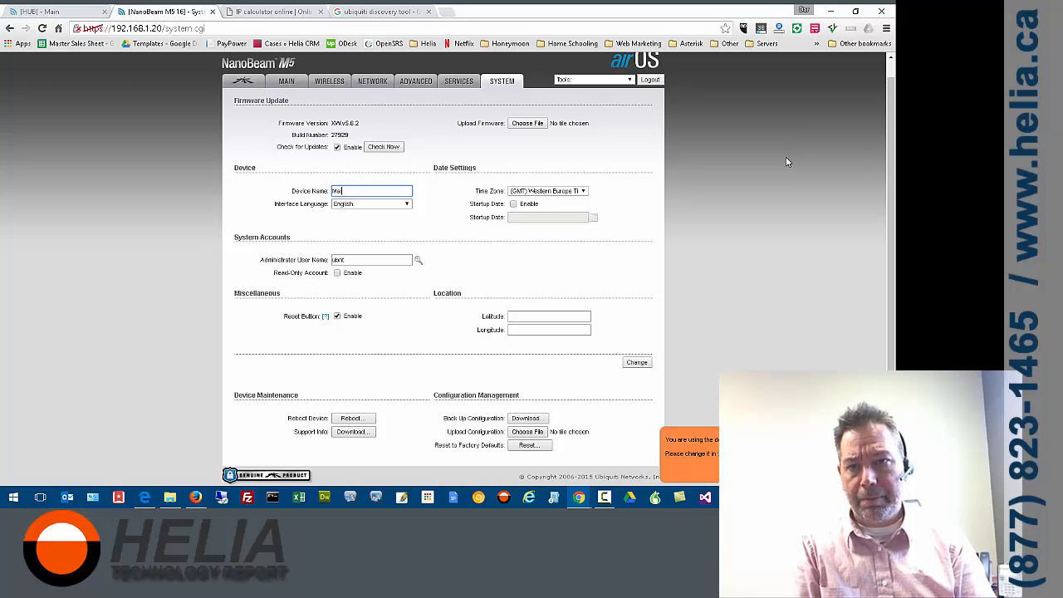
type("in Building")
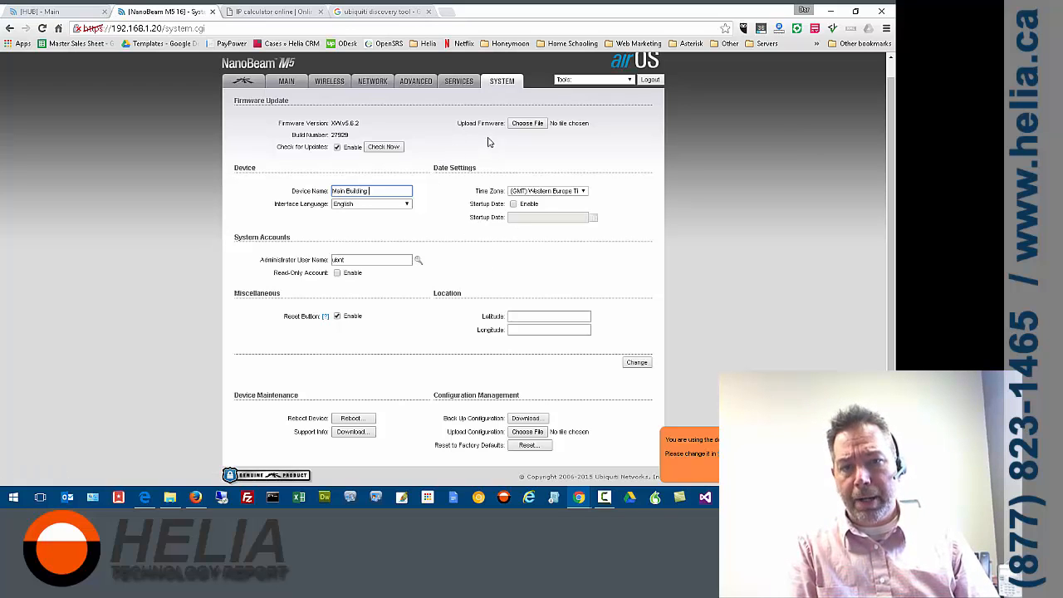
Set the time zone to (GMT-07:00) Mountain Standard Time and submit the system changes
left_click(548, 196)
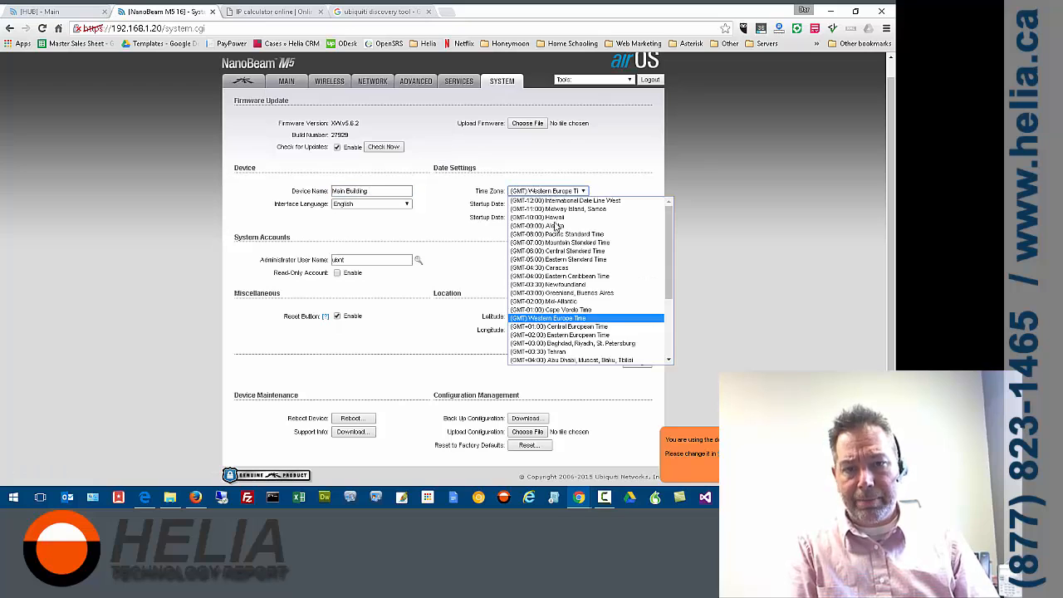
left_click(601, 248)
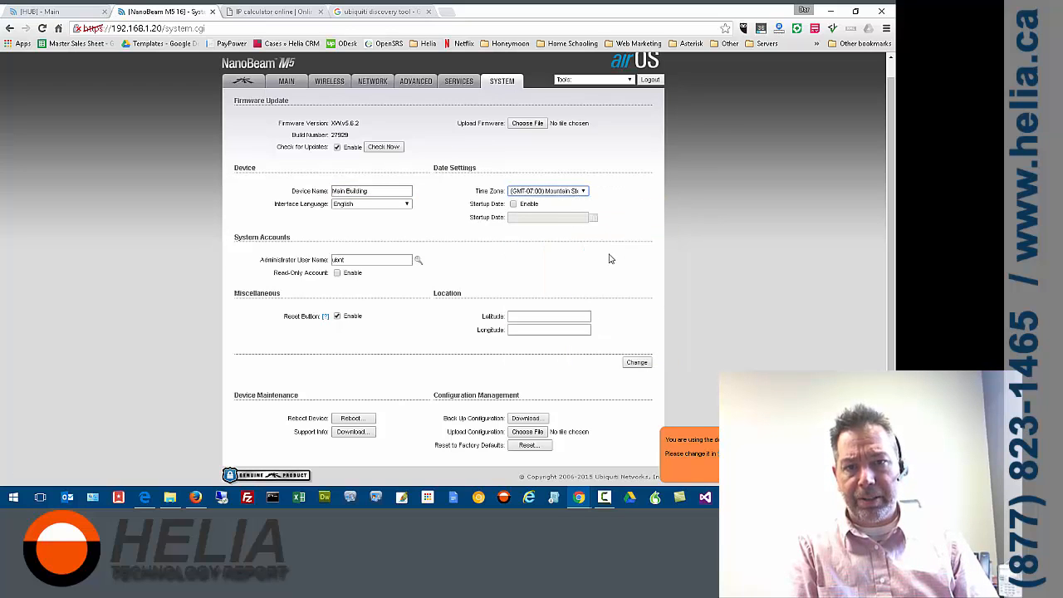
left_click(635, 363)
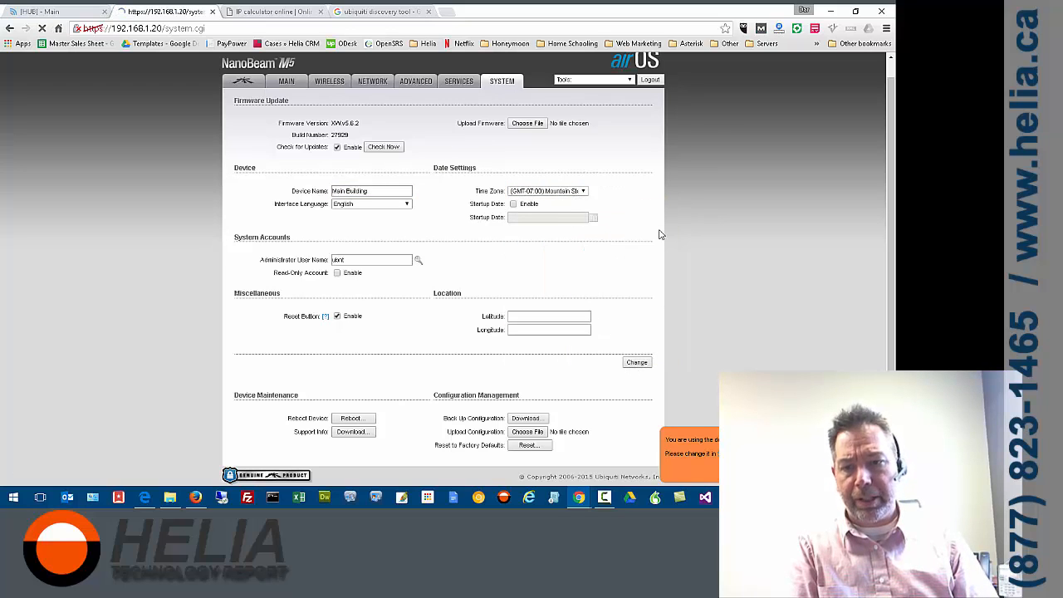
Enable Ping Watchdog in the services settings and set its IP address to ping to 10.50.50.101
scroll(618, 205, "down", 1)
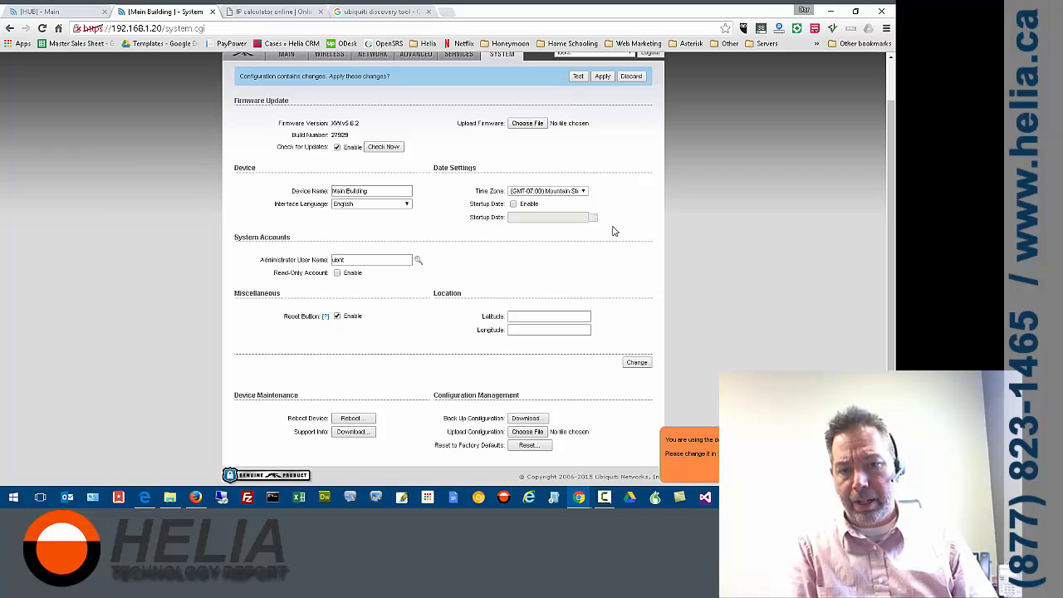
scroll(617, 241, "up", 1)
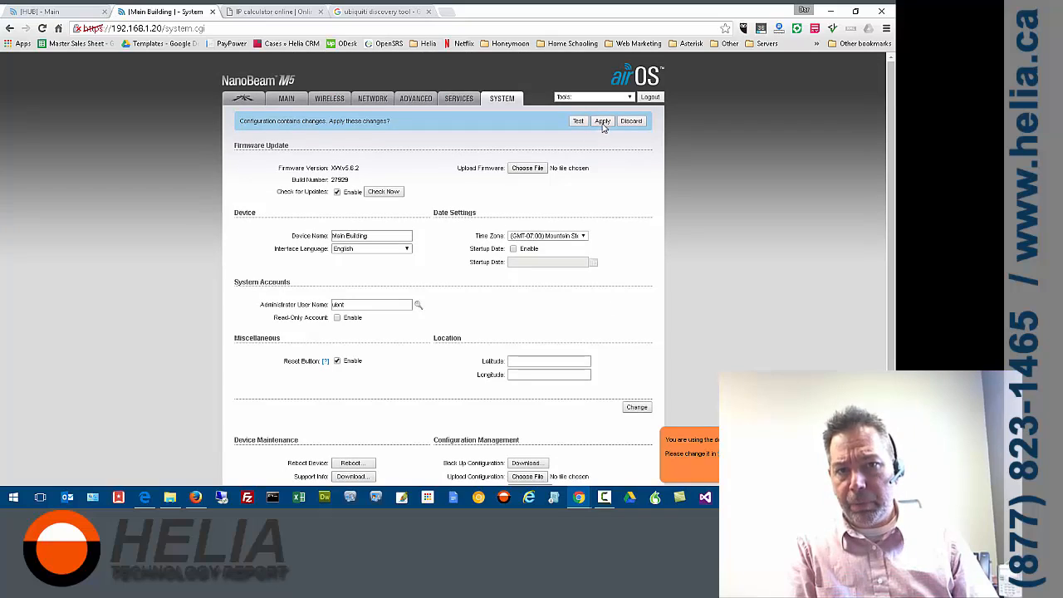
left_click(453, 101)
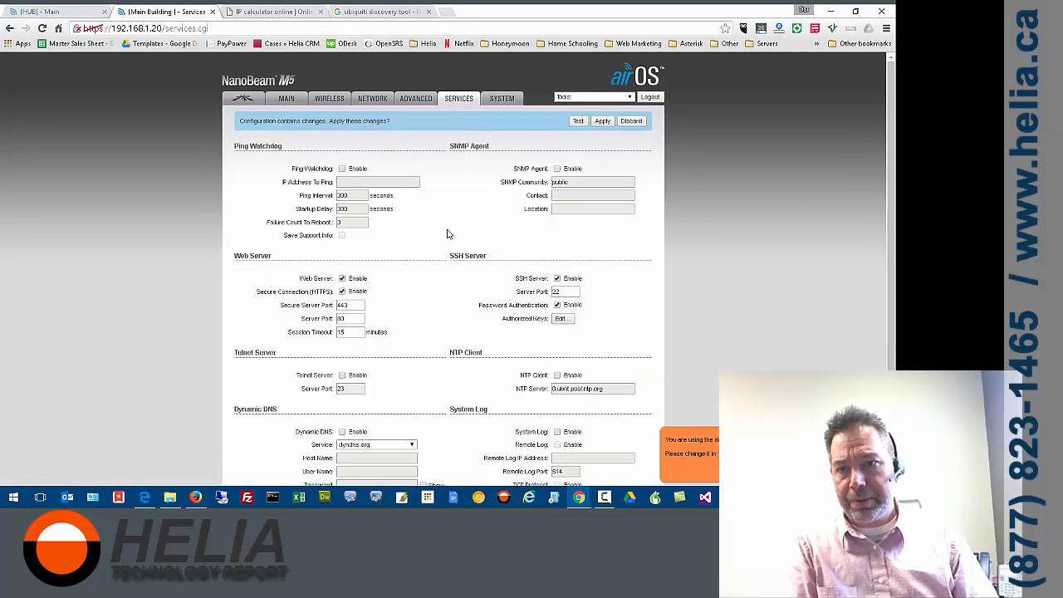
left_click(341, 168)
left_click(372, 181)
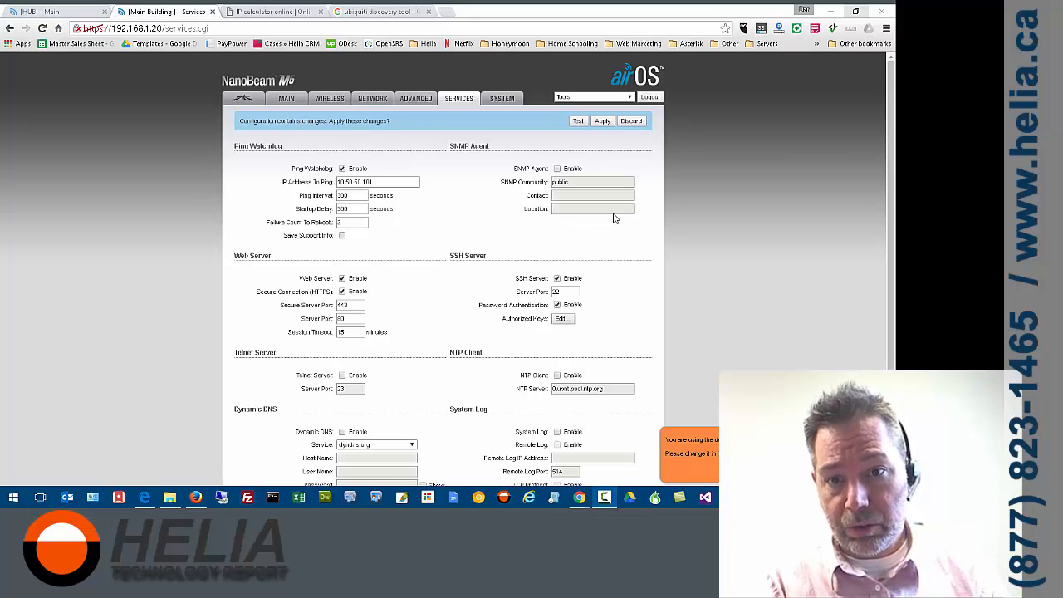
Enable the NTP client with the default server and submit the services changes
scroll(631, 279, "down", 1)
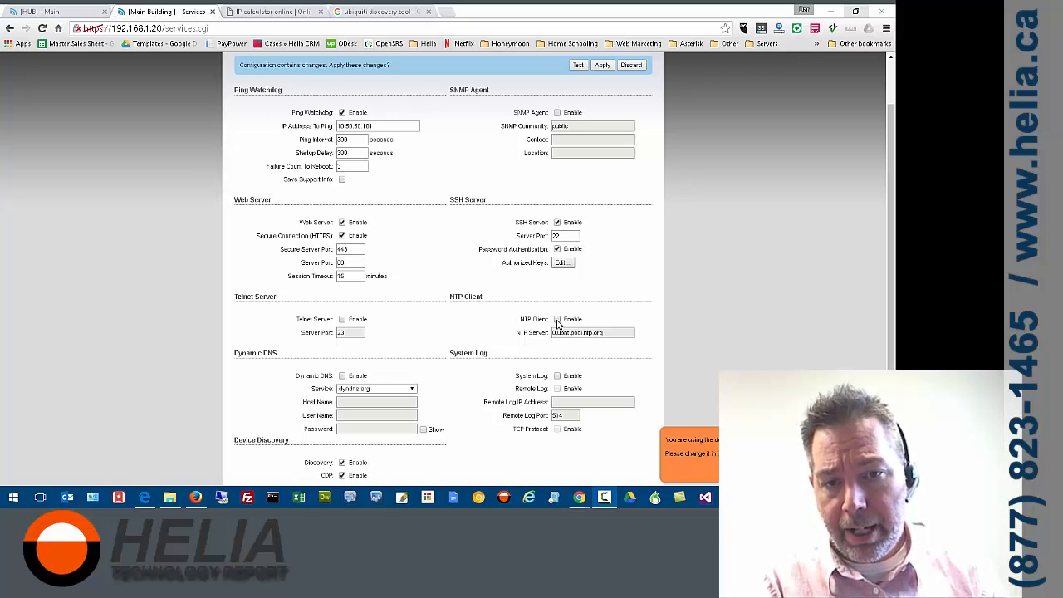
left_click(557, 321)
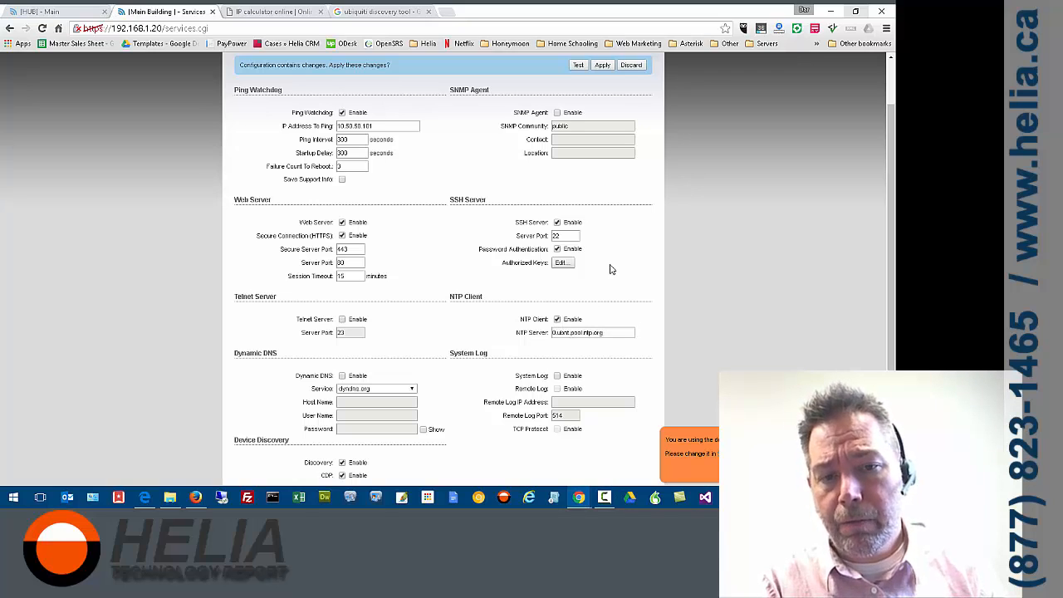
scroll(612, 273, "down", 2)
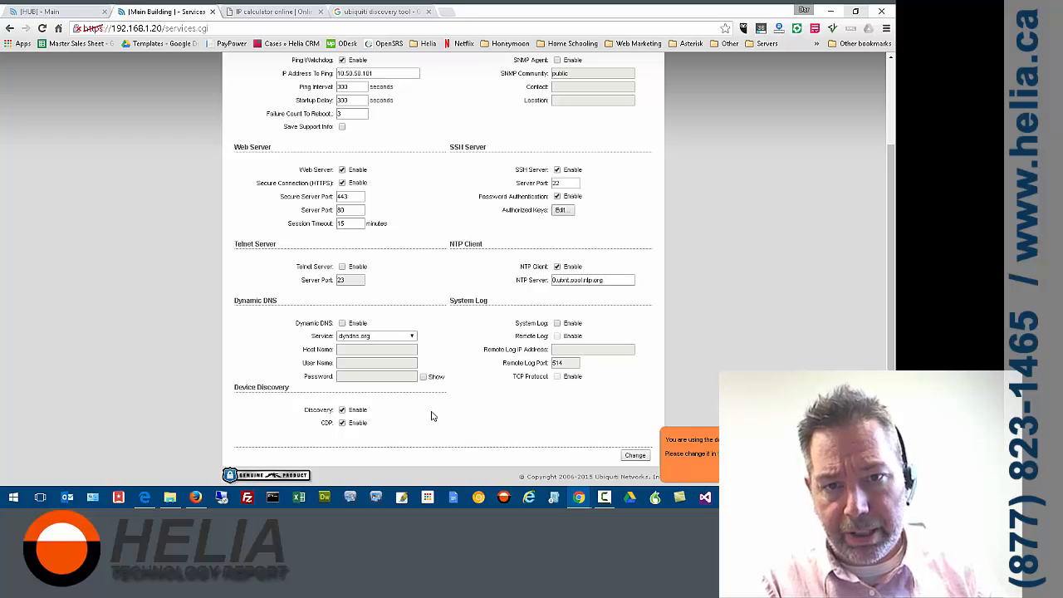
scroll(534, 407, "up", 3)
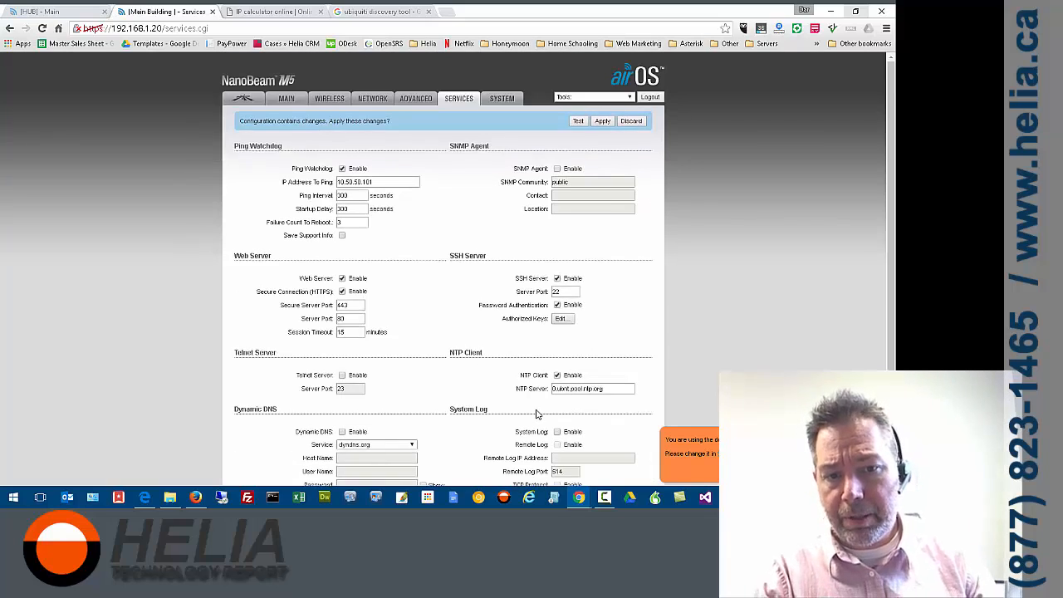
scroll(607, 439, "down", 3)
left_click(634, 455)
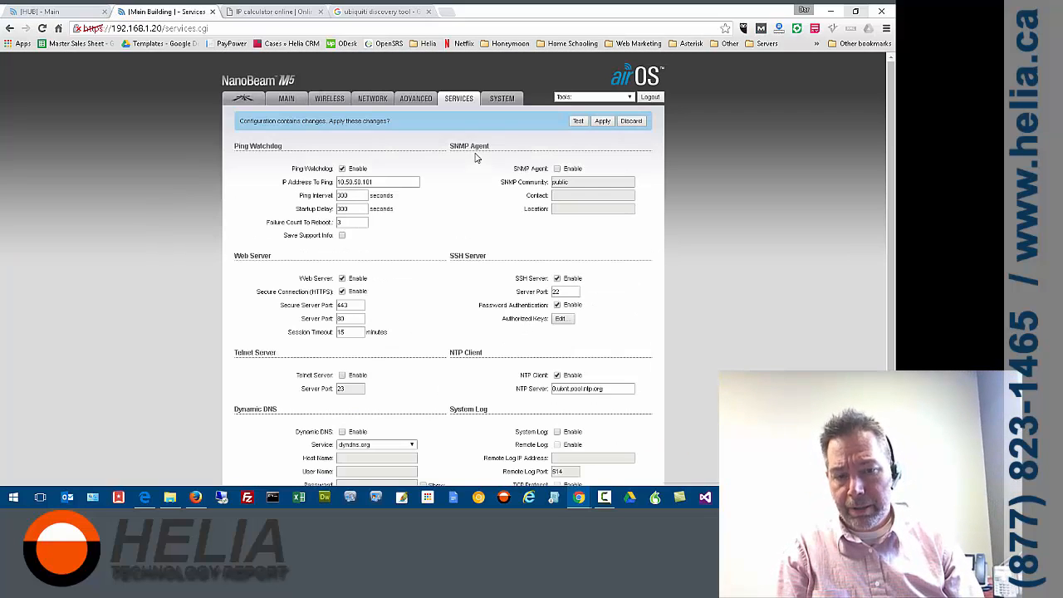
Look over the advanced settings and set the management IP address to 10.50.50.101 in the network settings
left_click(406, 102)
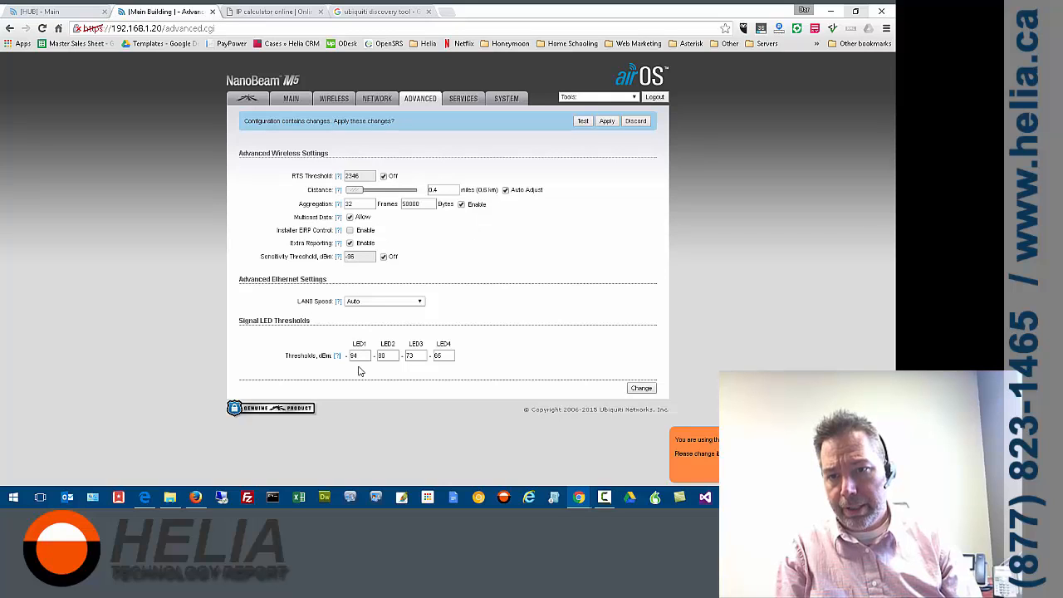
left_click(378, 100)
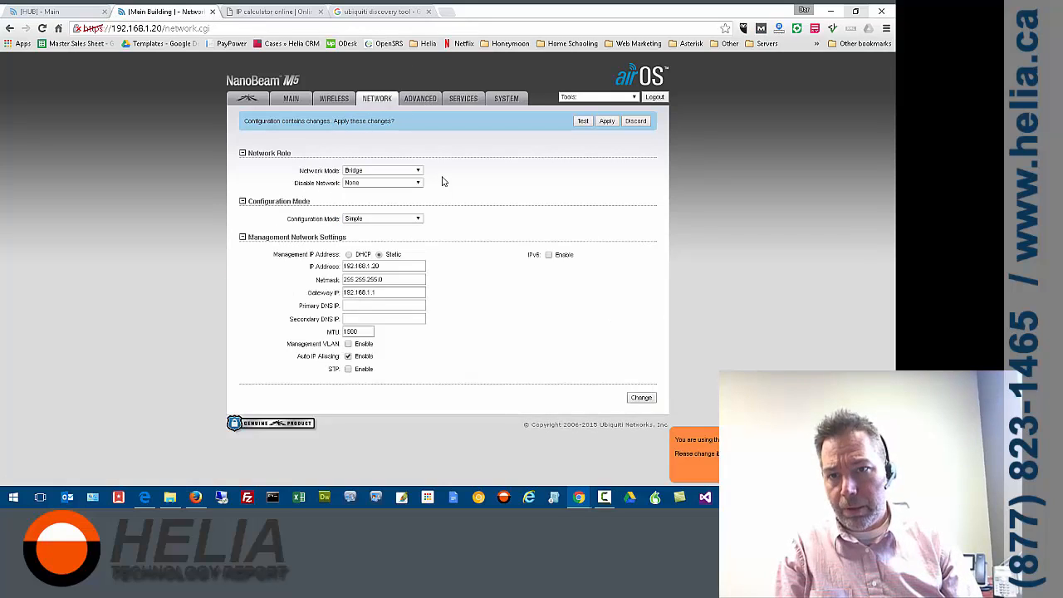
triple_click(399, 269)
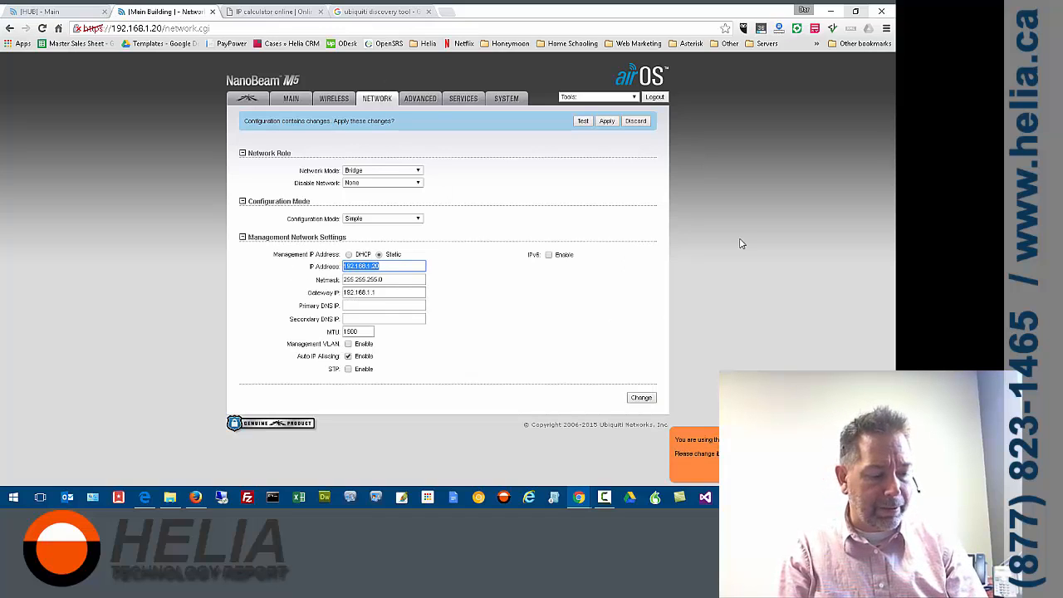
type("10.50.50.101")
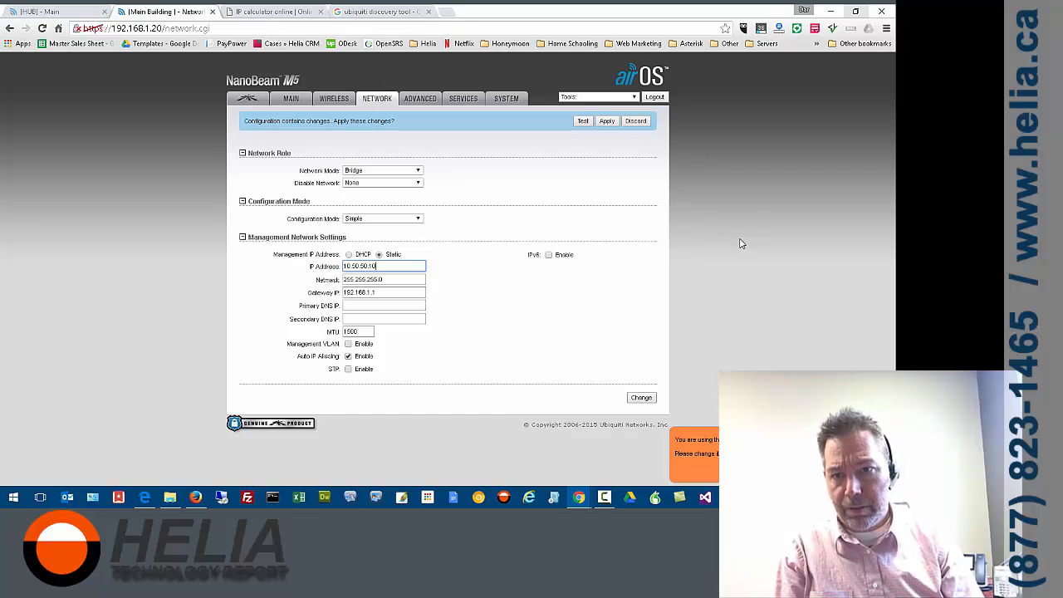
Set the netmask to 255.255.252.0 and the gateway IP to 10.50.48.1, checking the gateway against the online IP calculator's usable range
left_click(401, 280)
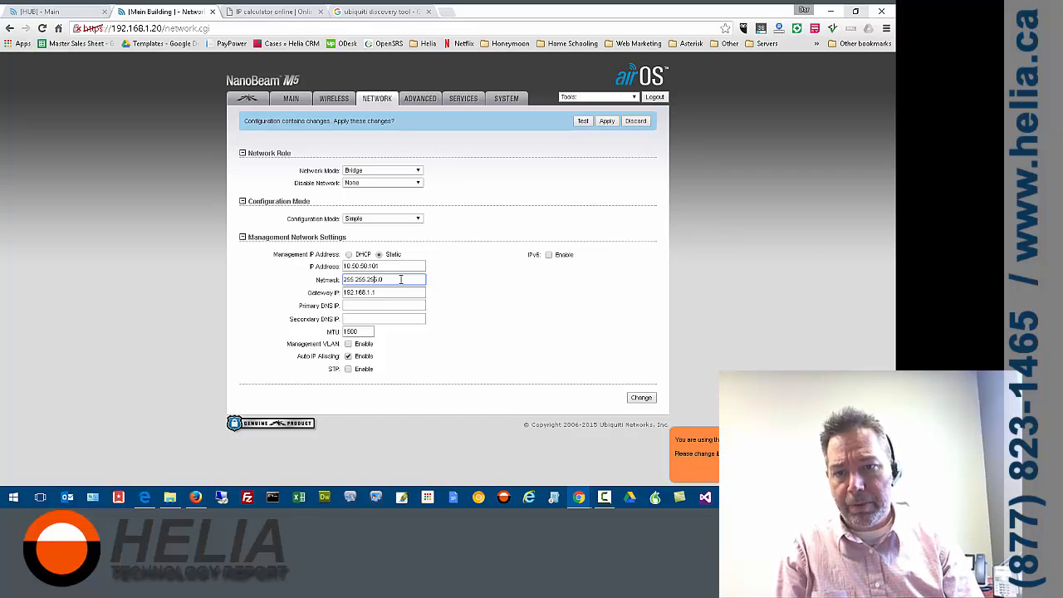
left_click(387, 292)
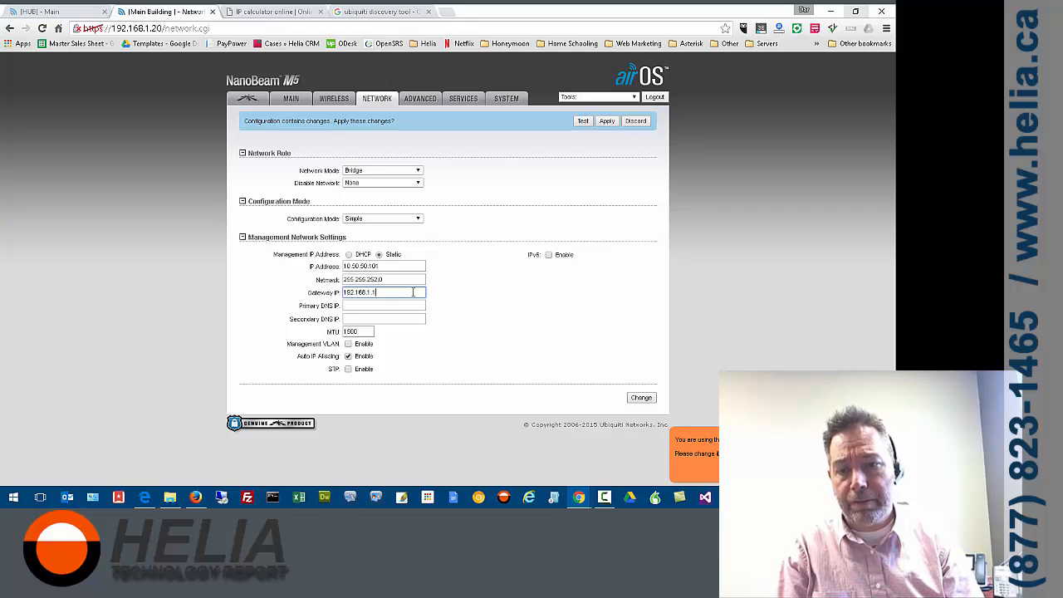
double_click(412, 292)
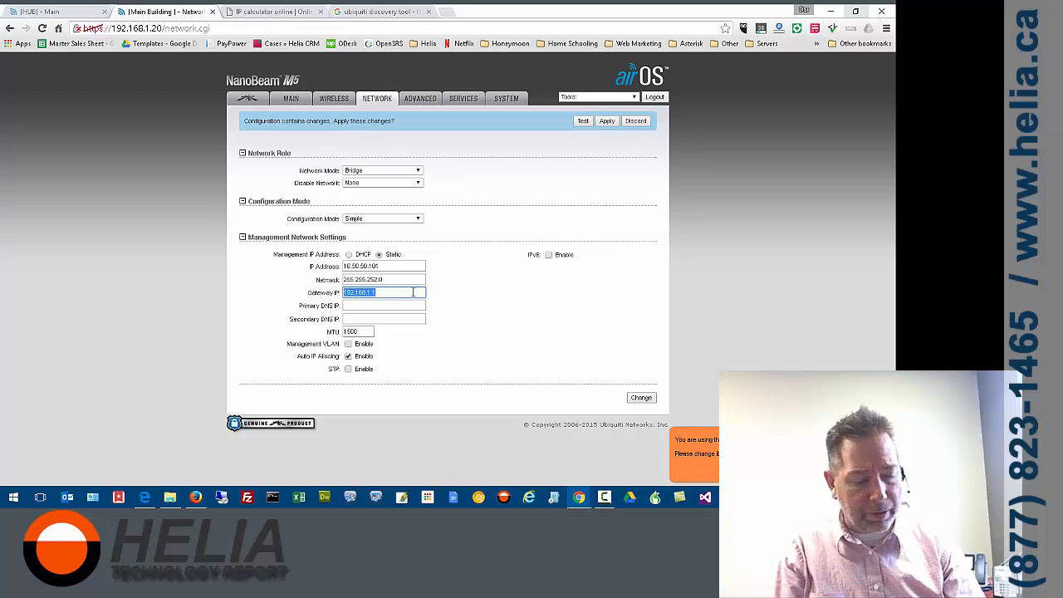
type("10.50.48")
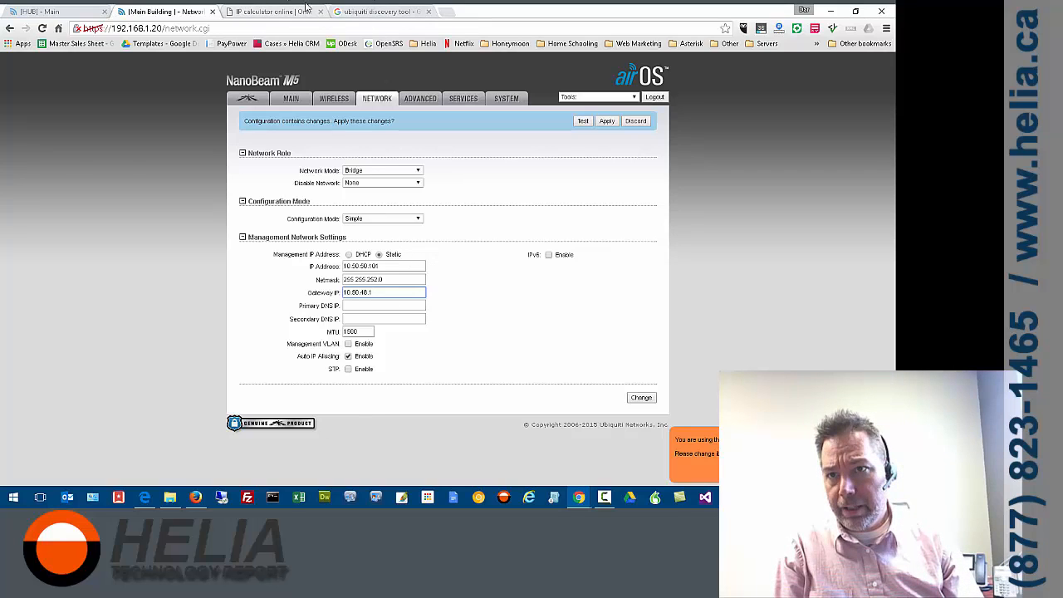
left_click(305, 6)
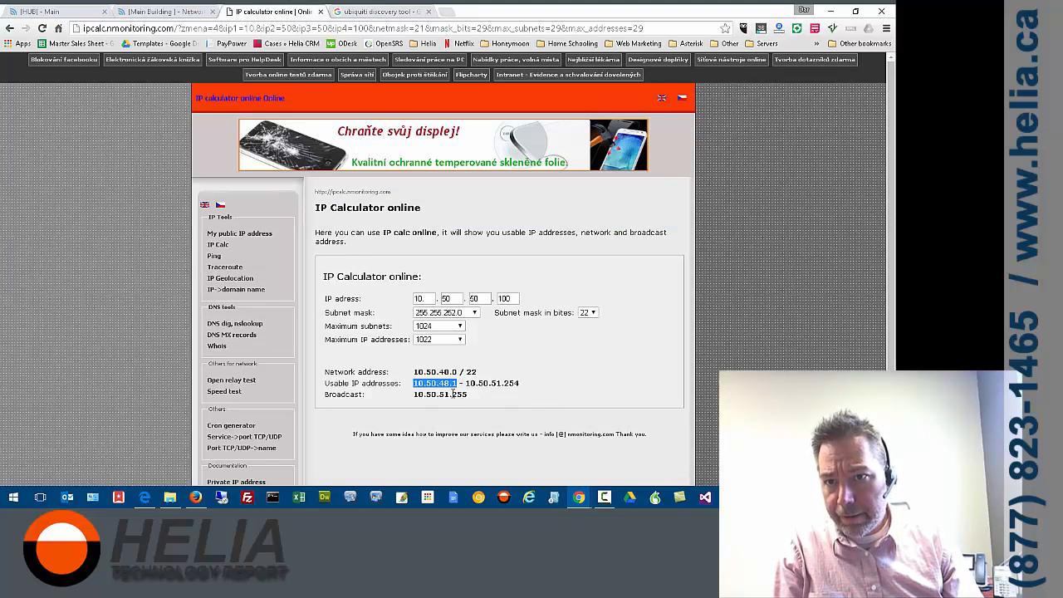
left_click(159, 11)
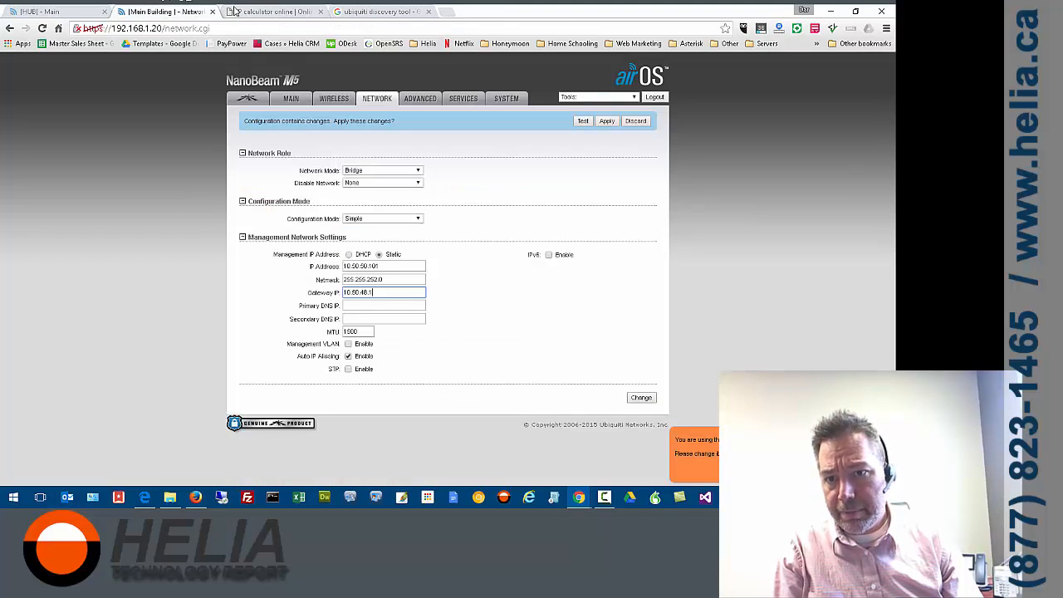
Set the primary DNS IP to 10.50.48.1 and submit the network changes
left_click(399, 307)
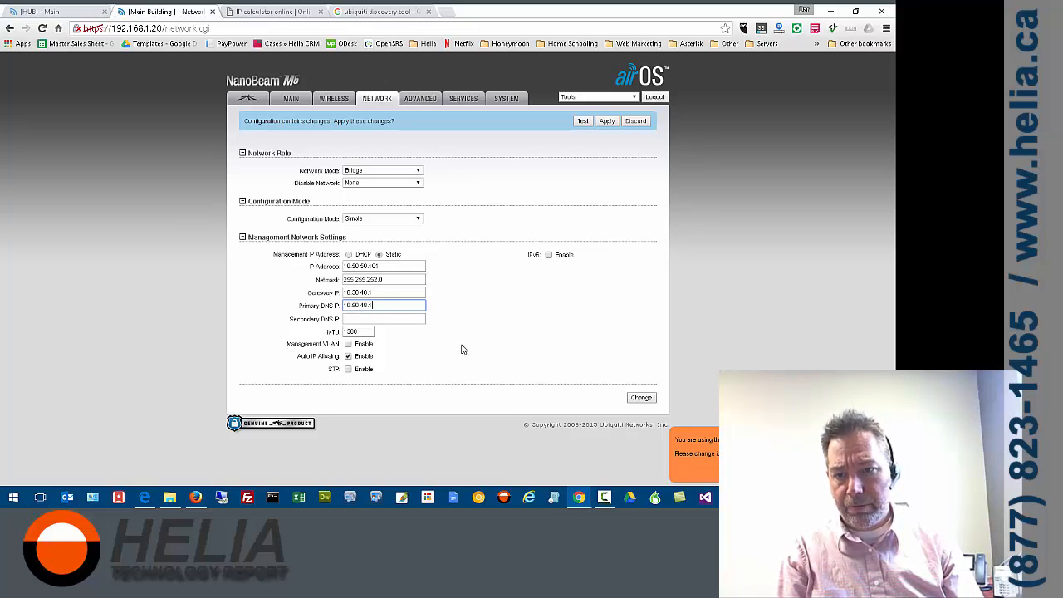
left_click(641, 399)
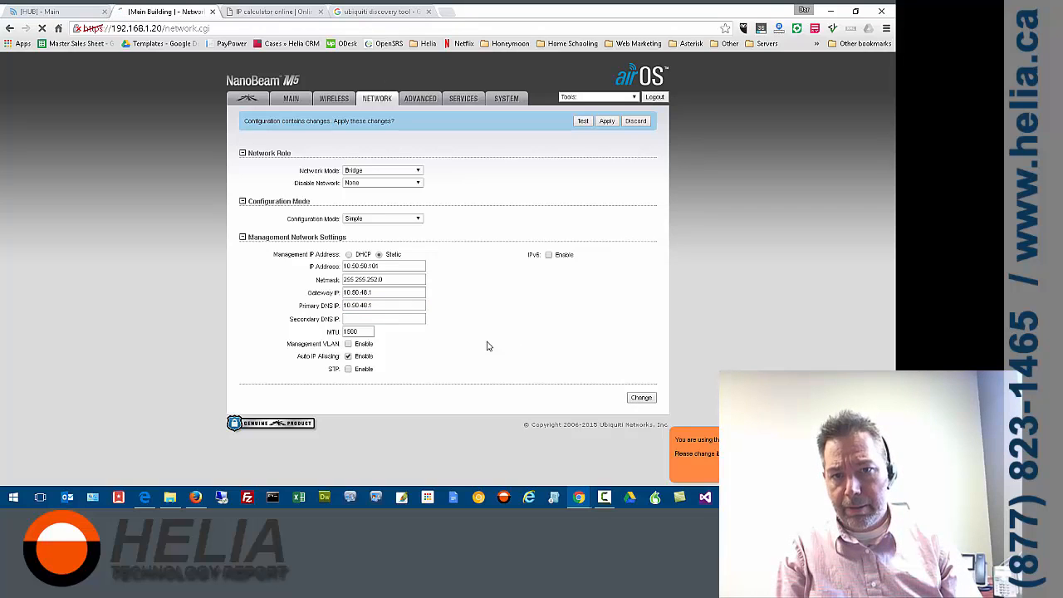
Keep the wireless mode set to Station in the basic wireless settings
left_click(334, 100)
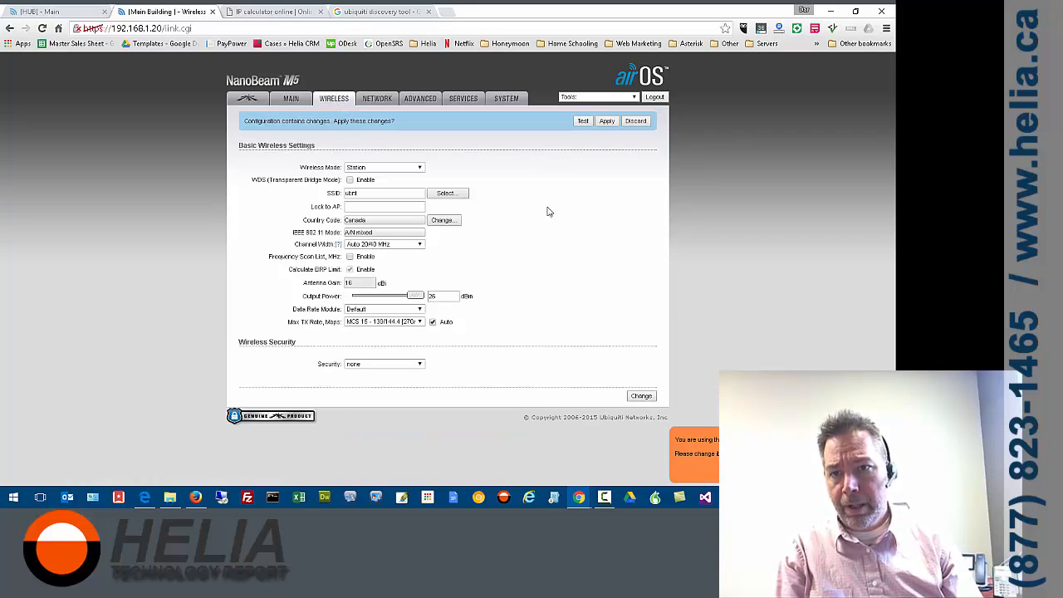
left_click(364, 169)
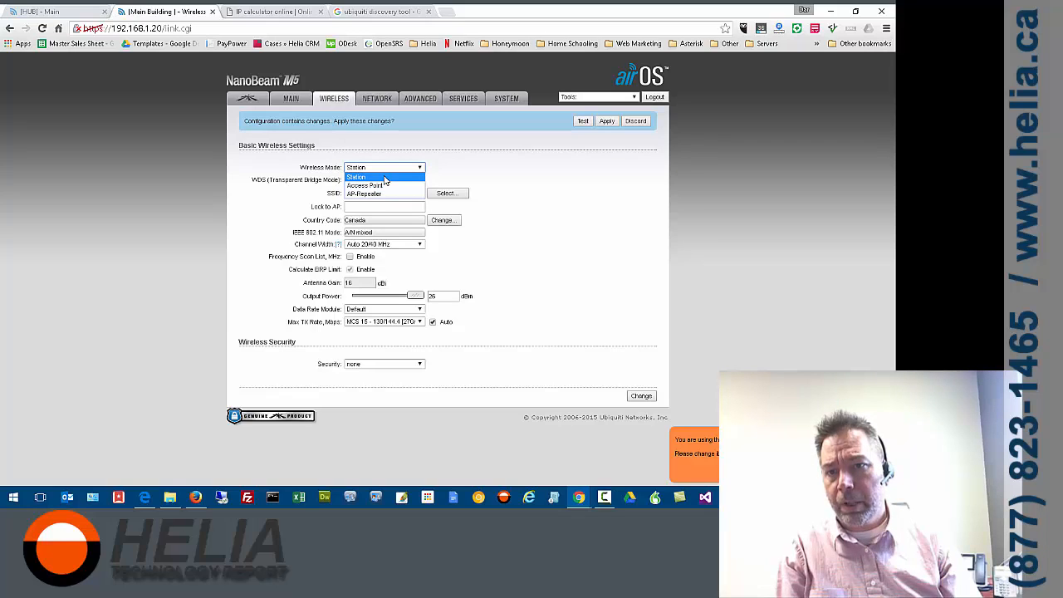
left_click(385, 171)
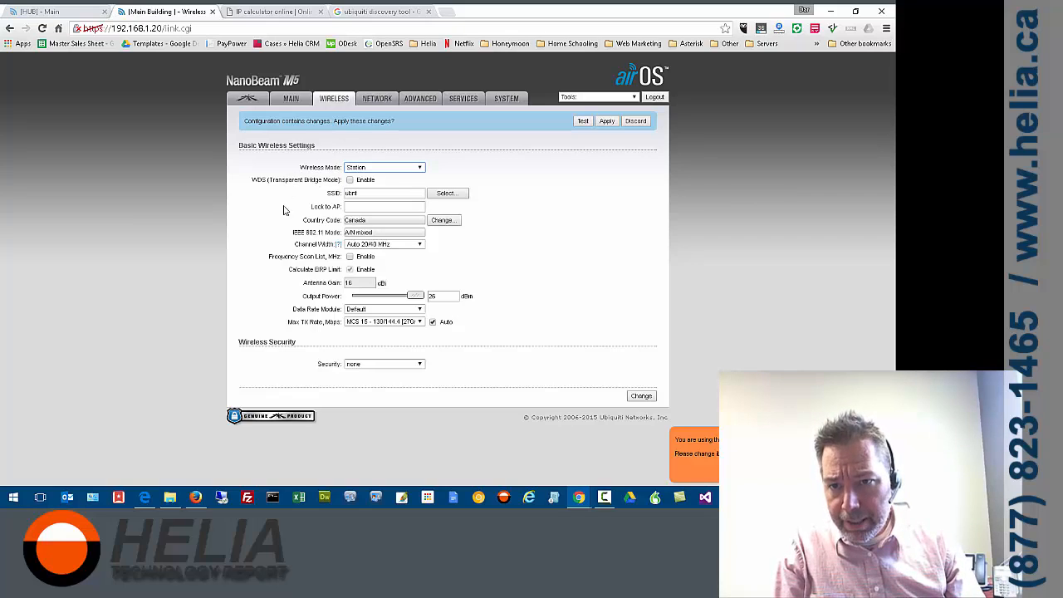
Set the wireless channel width to 20 MHz and lower the output power to 8 dBm
left_click(390, 246)
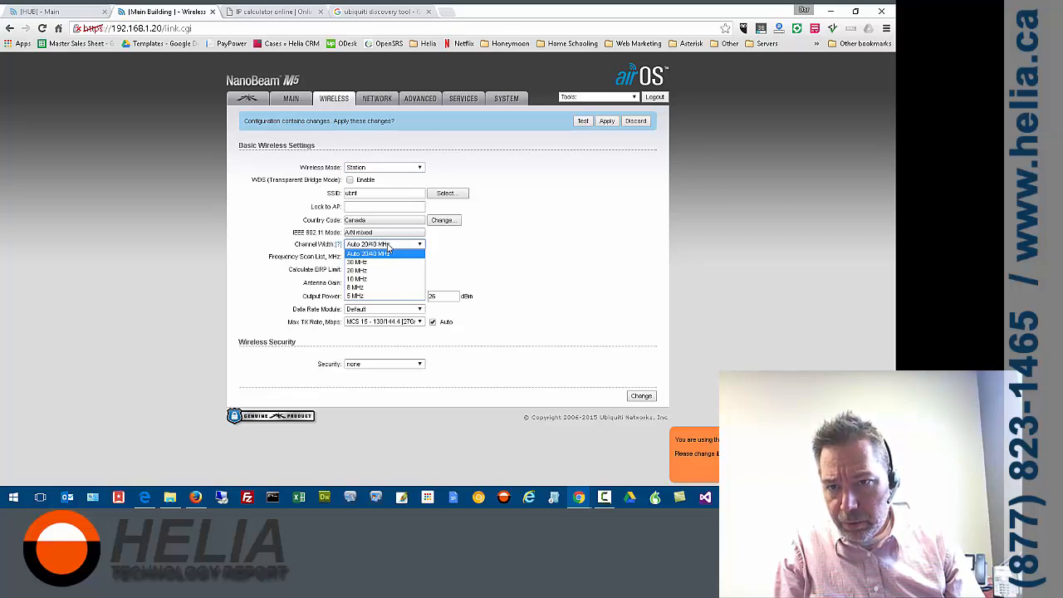
left_click(373, 270)
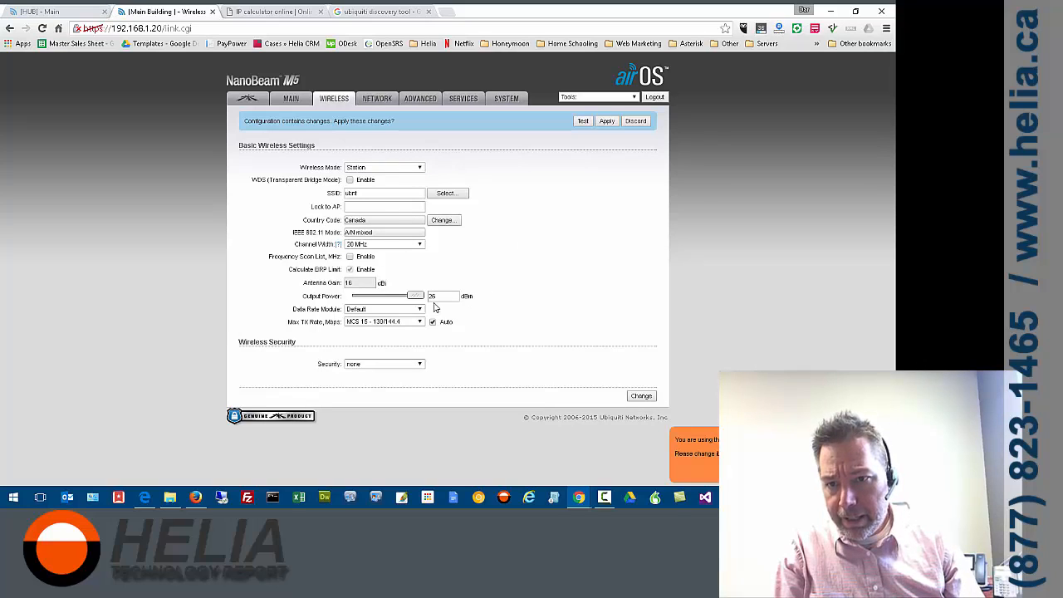
left_click_drag(413, 296, 377, 302)
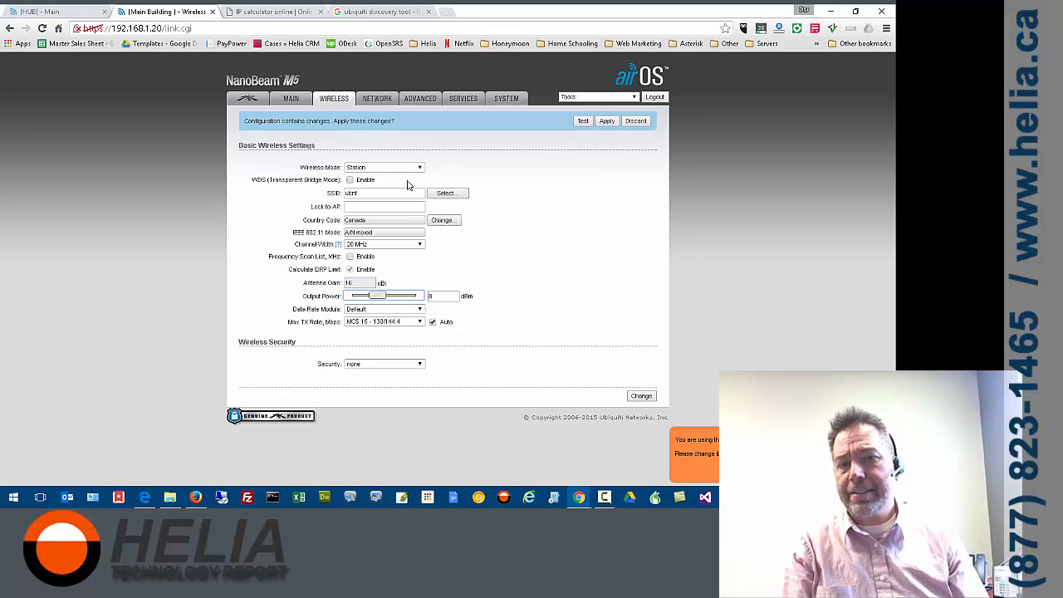
Run a site survey and select the ColonyNetwork SSID broadcast by the HUB device
left_click(445, 195)
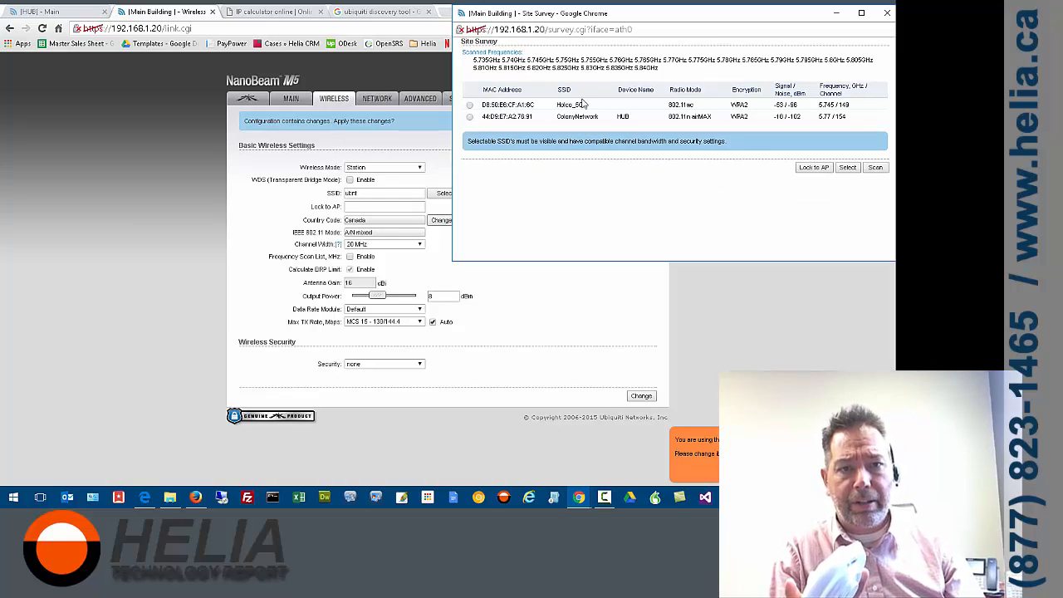
left_click(470, 117)
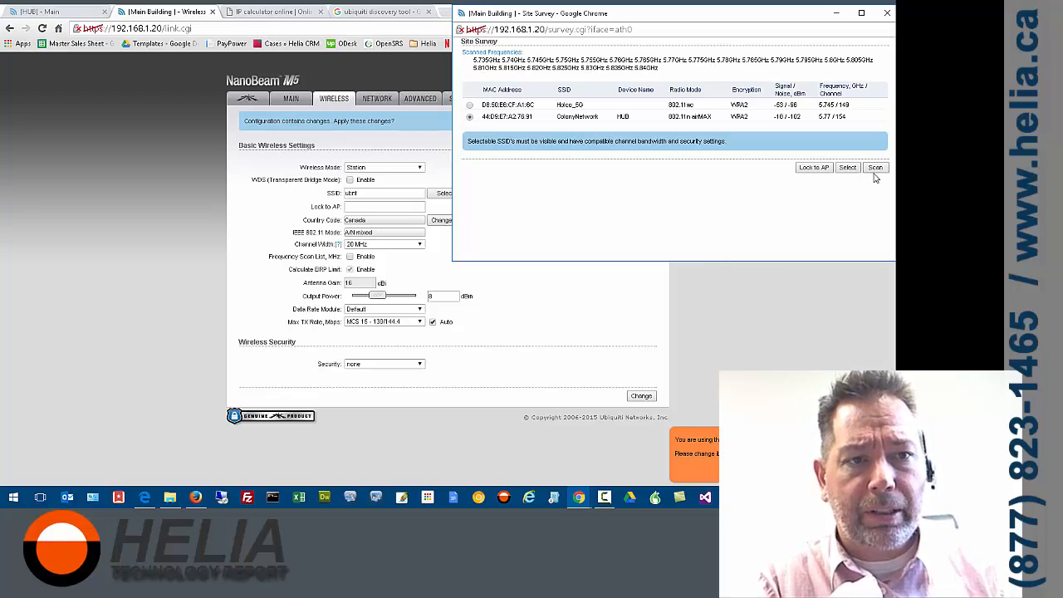
left_click(847, 167)
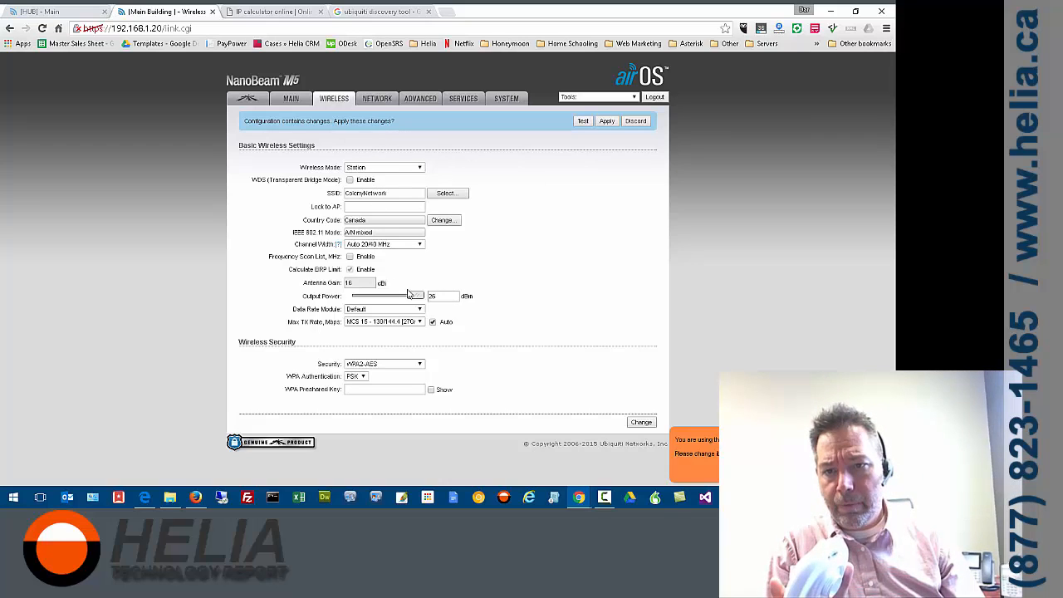
Enter the WPA preshared key, submit the wireless changes and apply the pending configuration
left_click(359, 387)
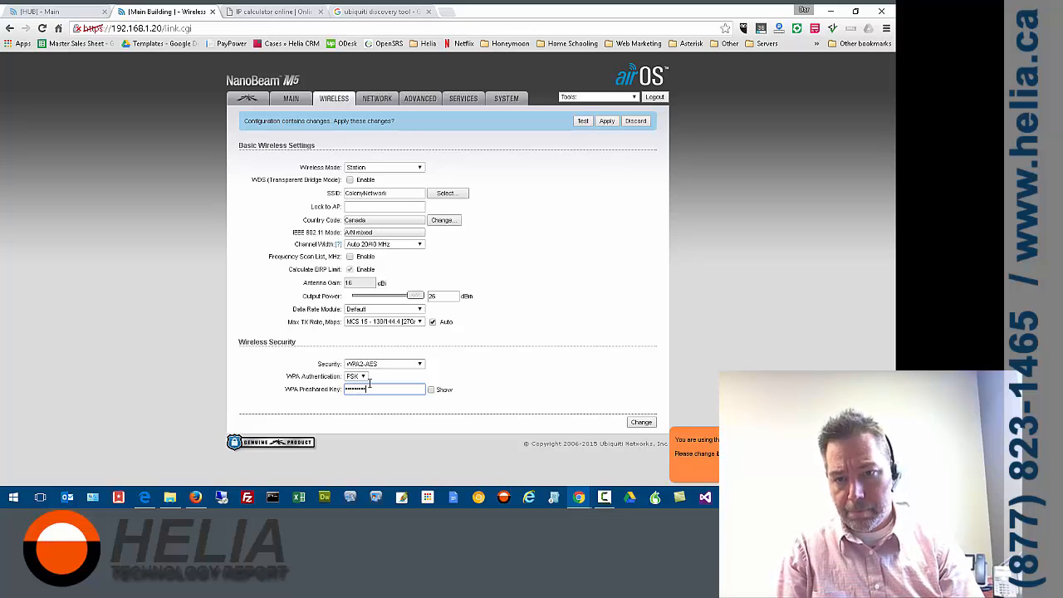
left_click(641, 423)
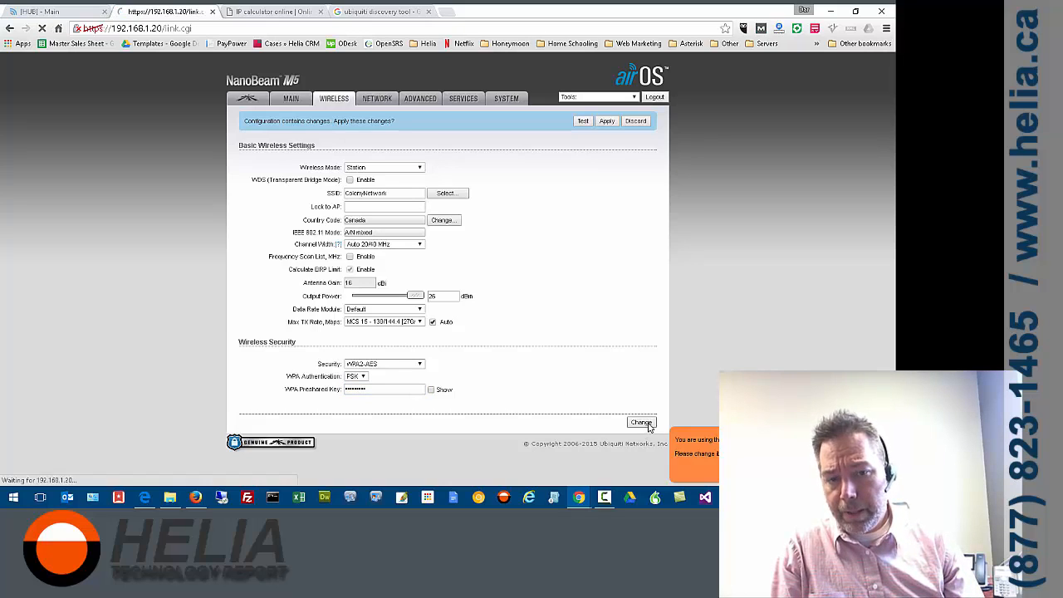
left_click(288, 100)
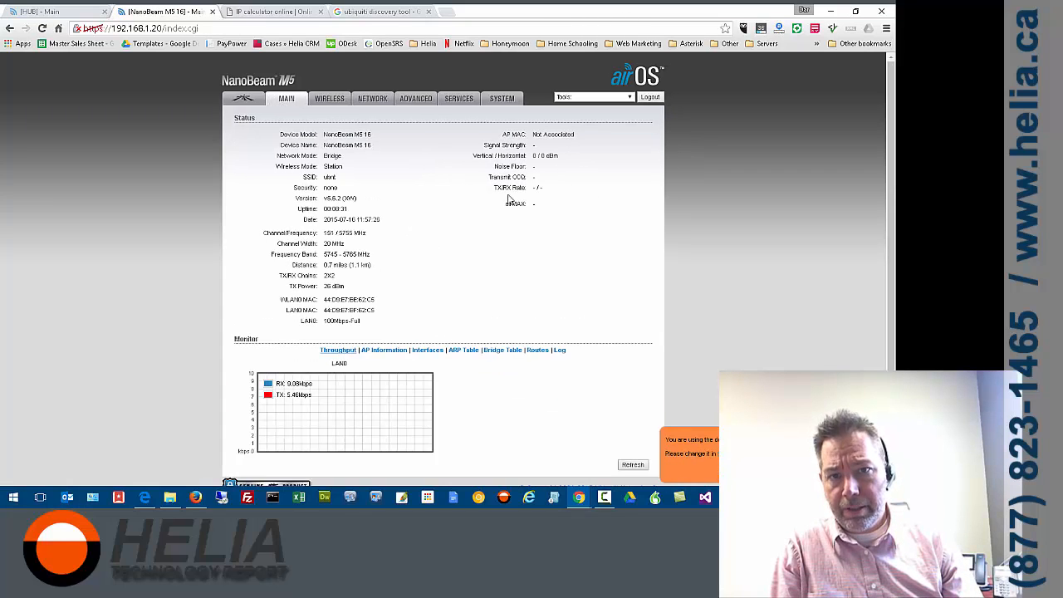
left_click(333, 99)
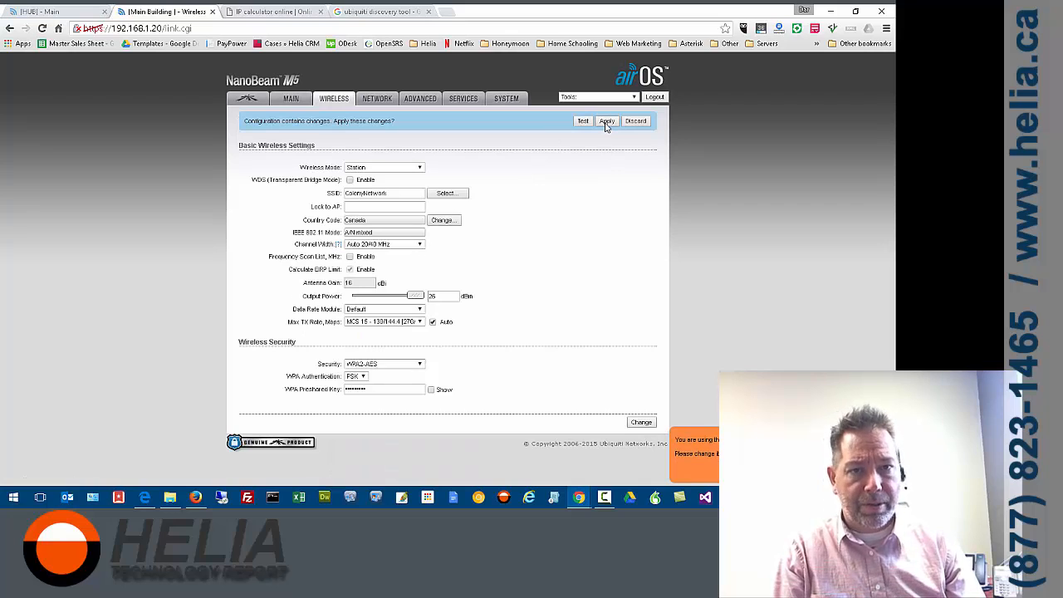
left_click(606, 121)
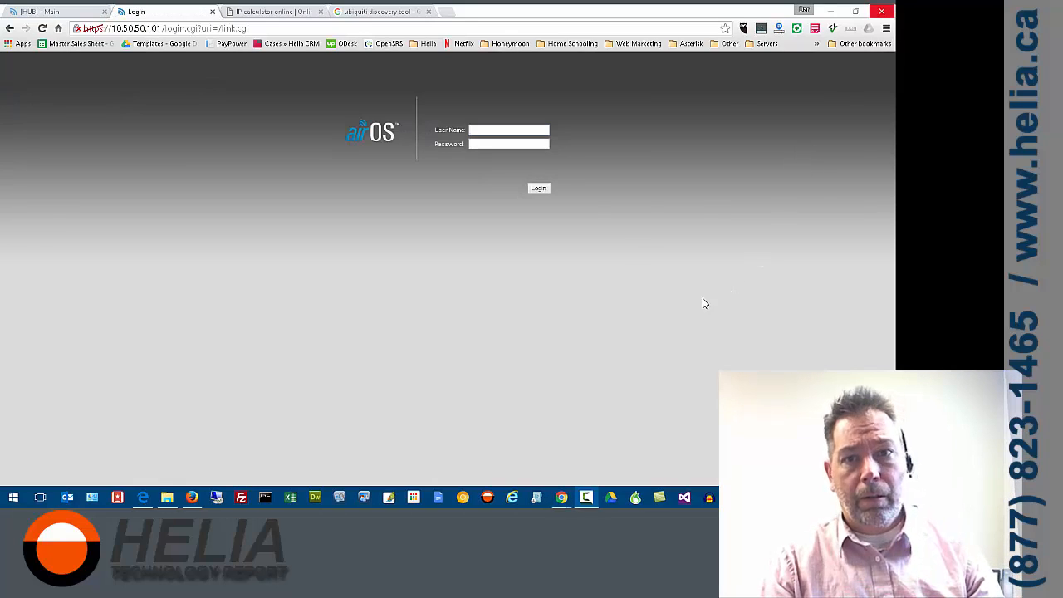
Log back in to the radio at 10.50.50.101 with the administrator user name and password
type("ubnt")
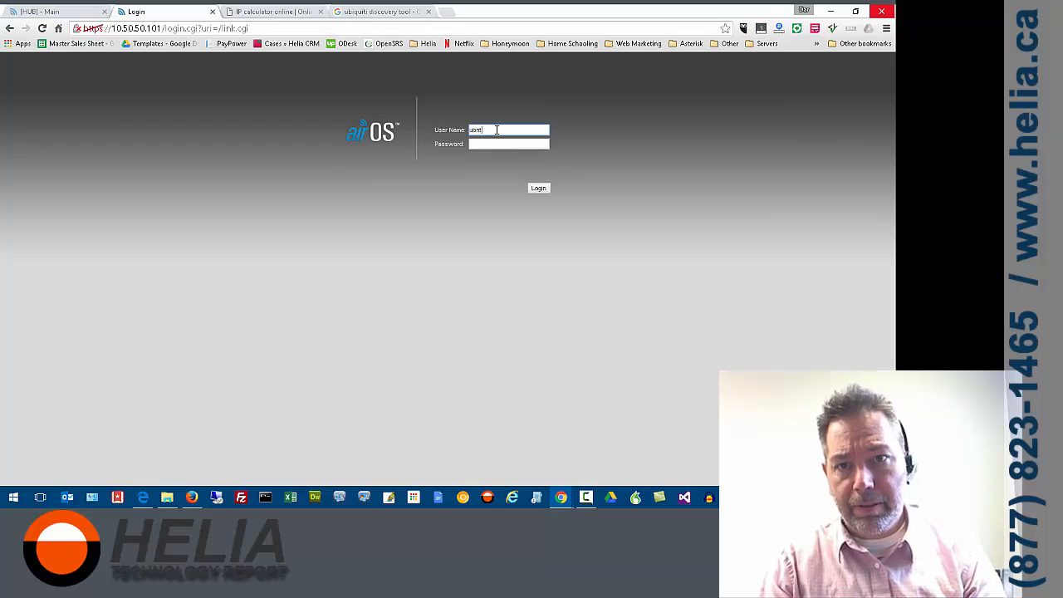
key("Tab")
type("ubn")
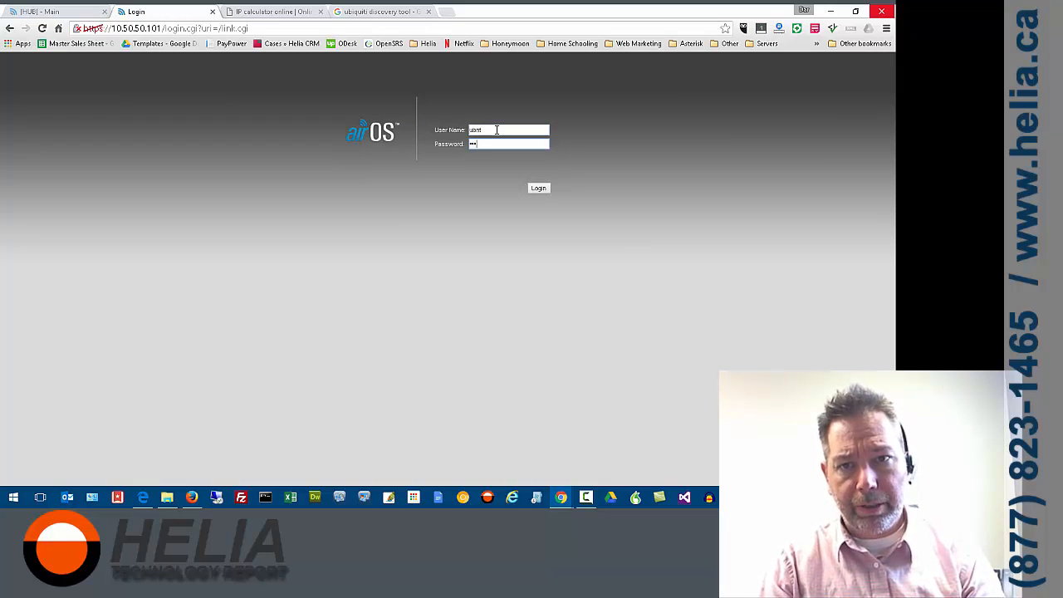
type("t")
key("Return")
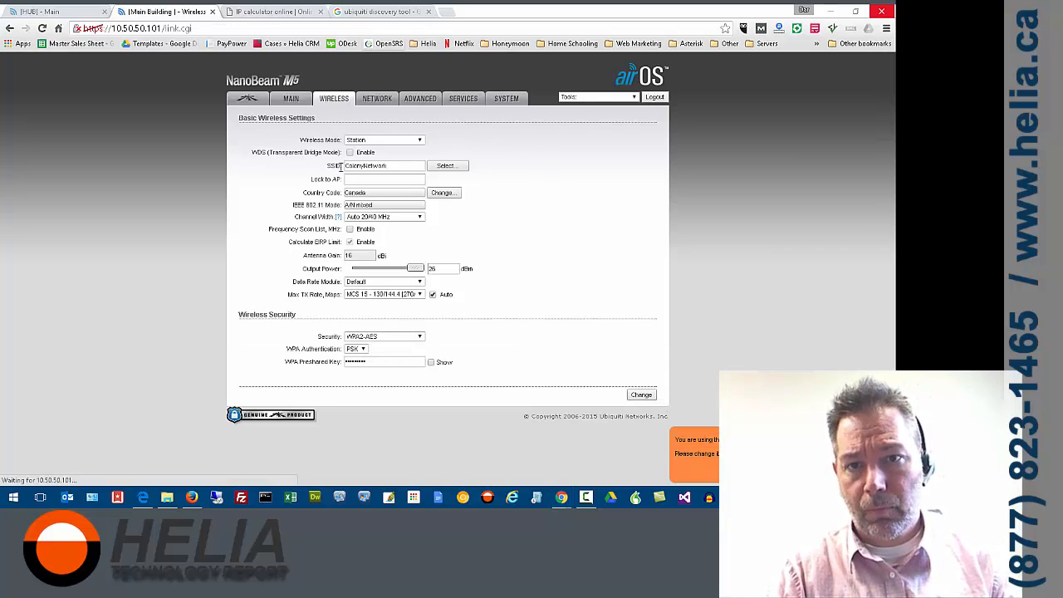
Fill in the administrator account's current password, new password and new password verification in the system settings
left_click(507, 104)
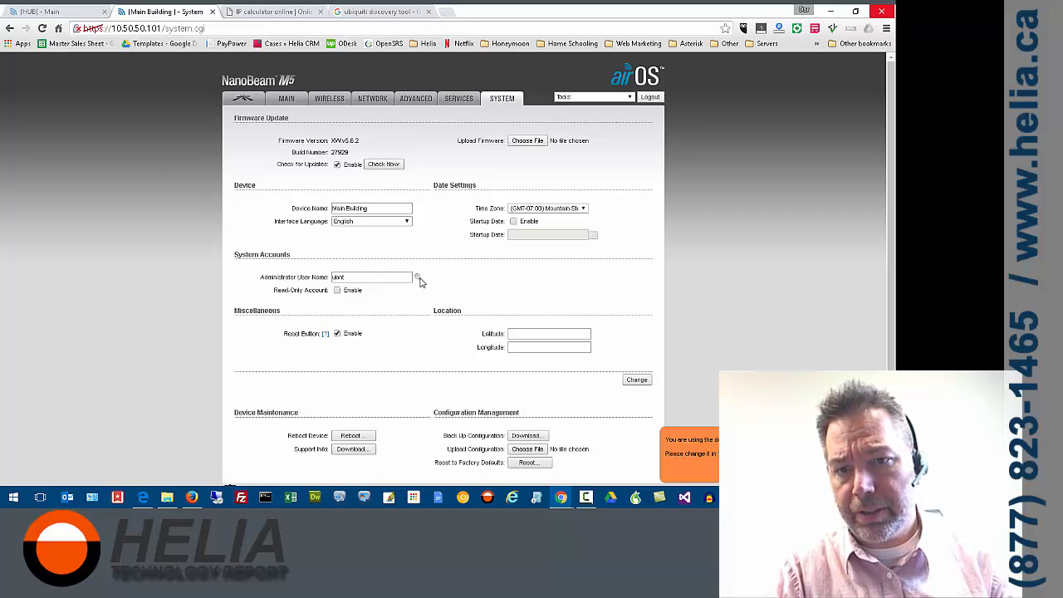
left_click(419, 278)
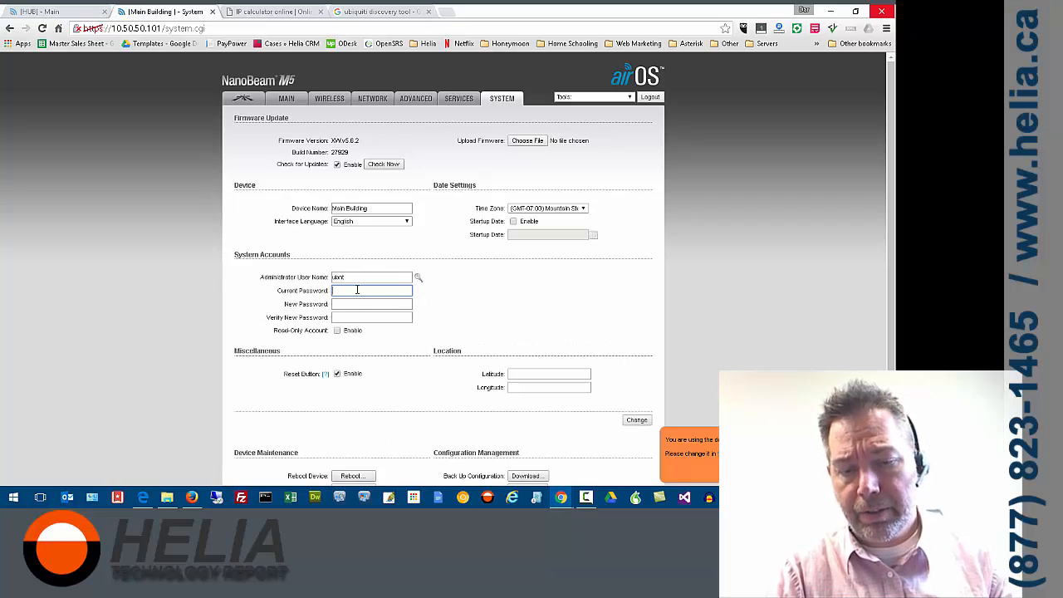
type("ubnt")
key("Tab")
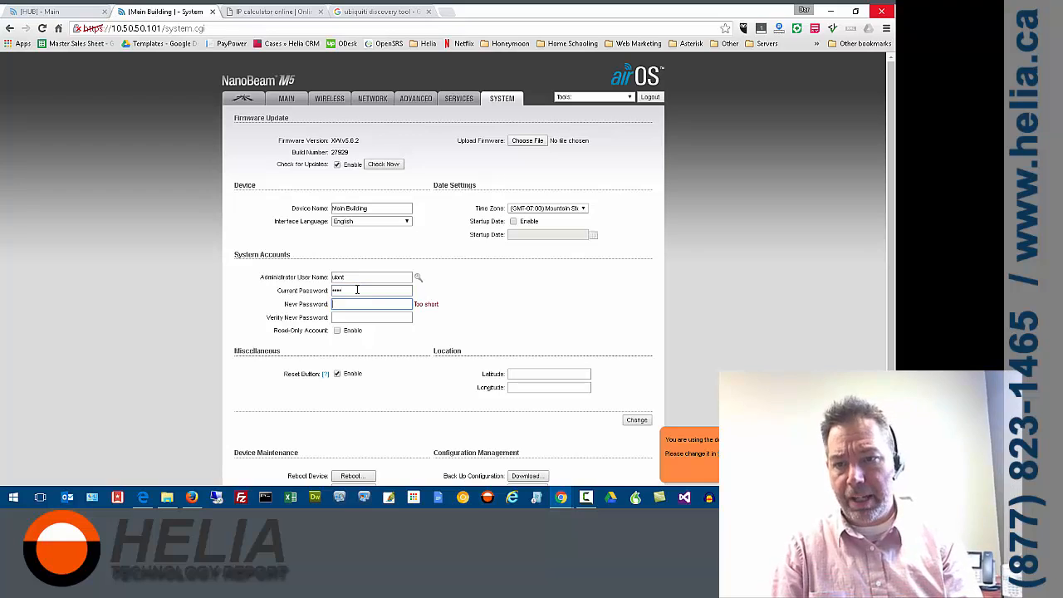
type("•")
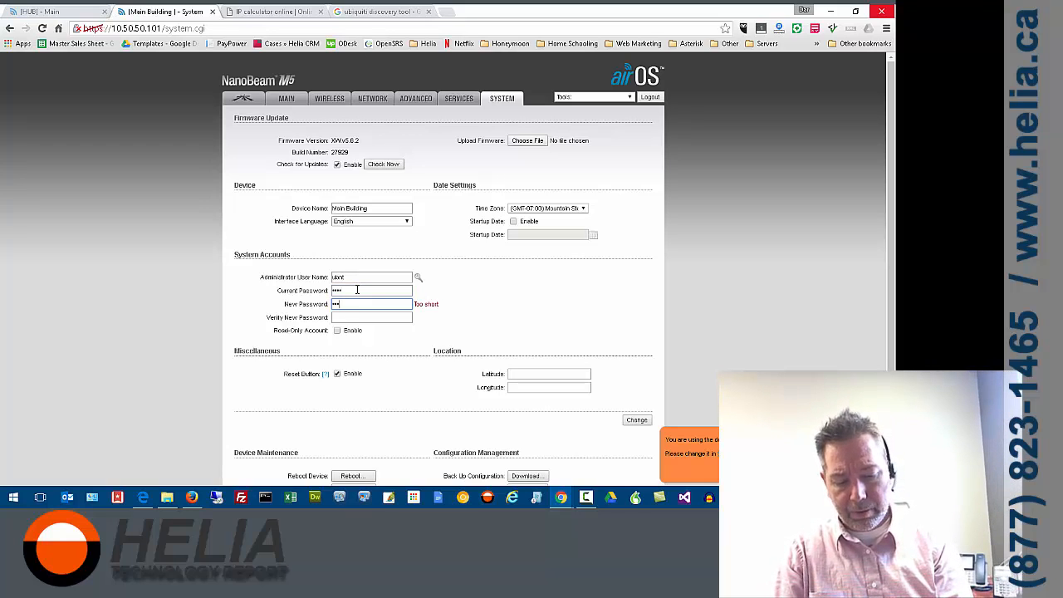
type("••••••")
key("Tab")
type("•")
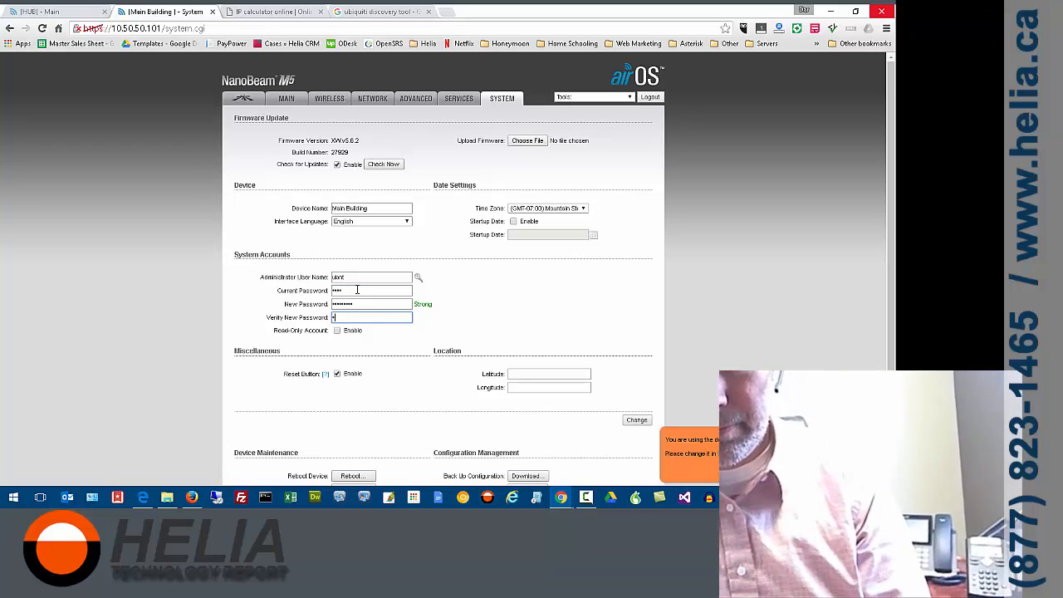
type("•••••••")
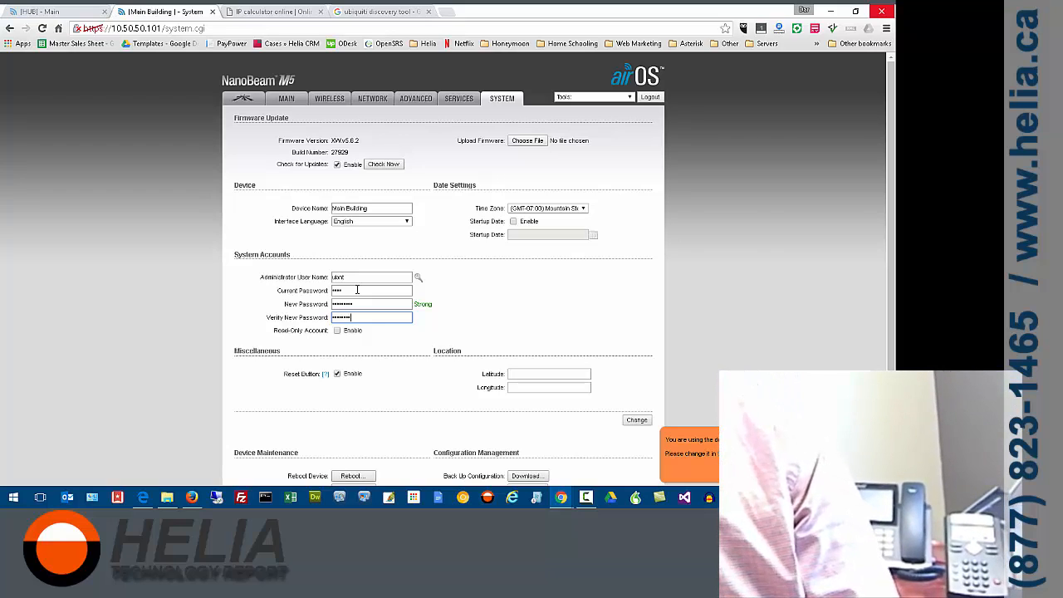
Submit the administrator password change and apply the configuration
left_click(524, 302)
scroll(524, 300, "down", 1)
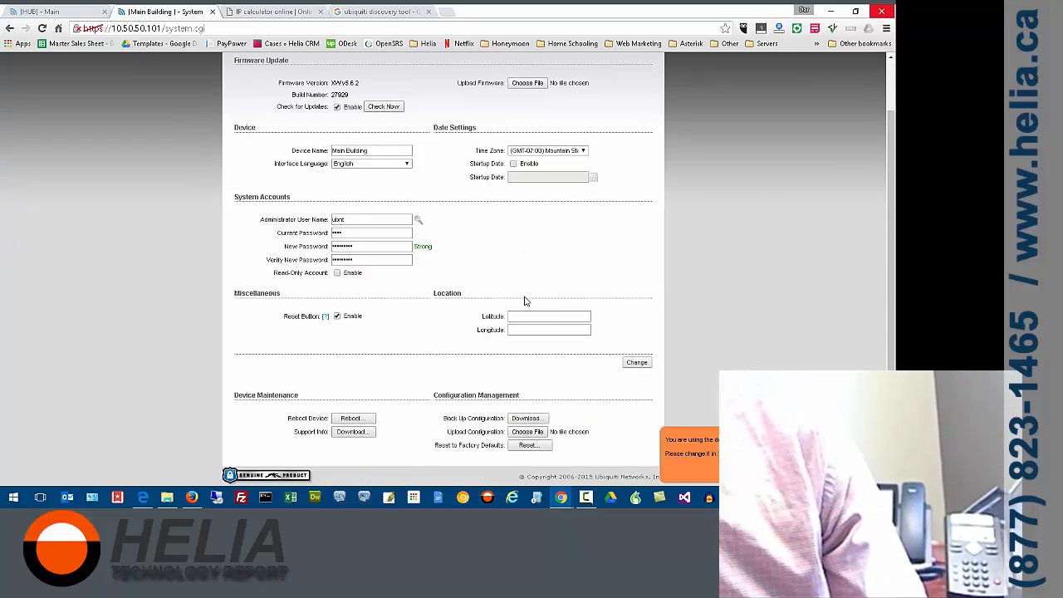
left_click(637, 362)
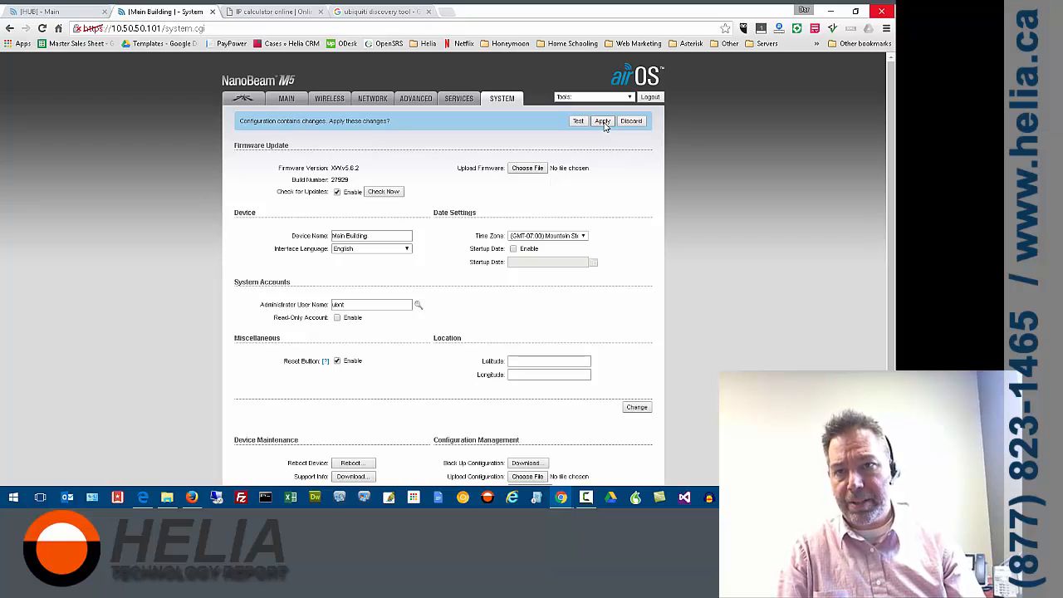
left_click(603, 122)
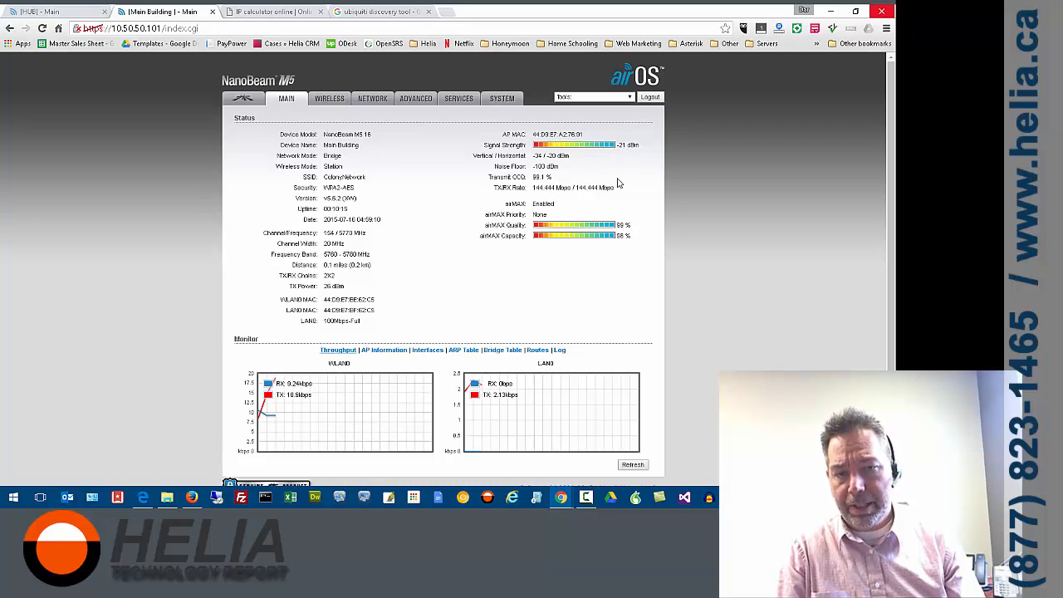
Open the network speed test tool, choose 10.50.50.100 as the destination IP and try to run the test
left_click(624, 97)
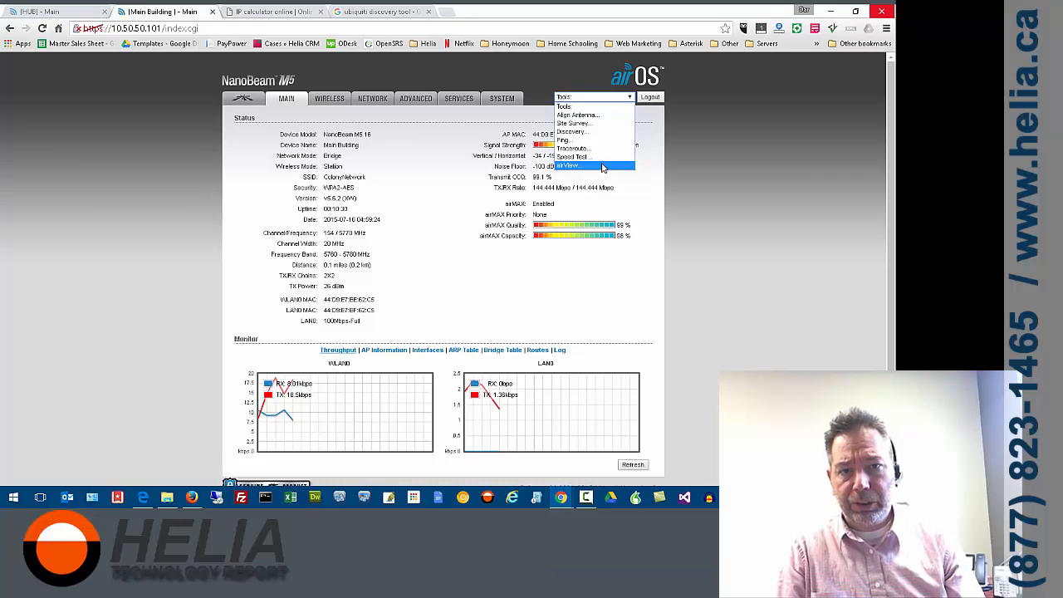
left_click(602, 157)
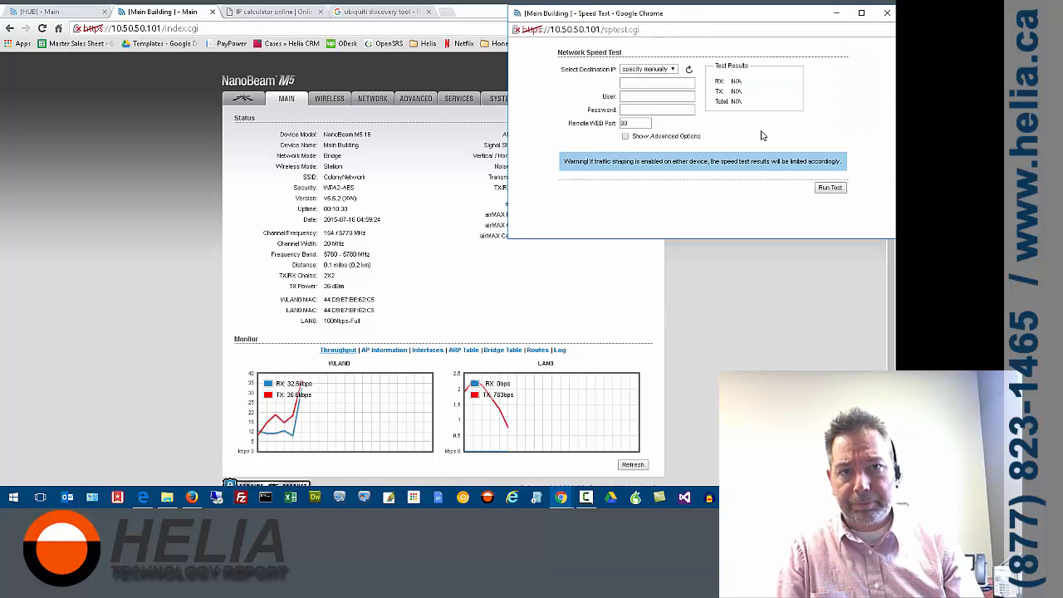
left_click(665, 71)
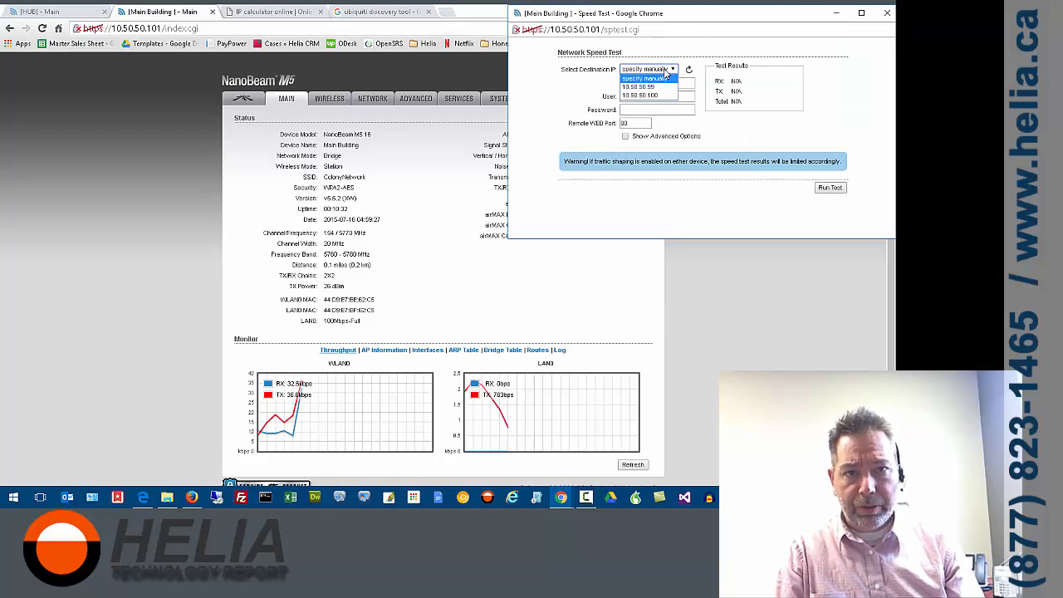
left_click(669, 99)
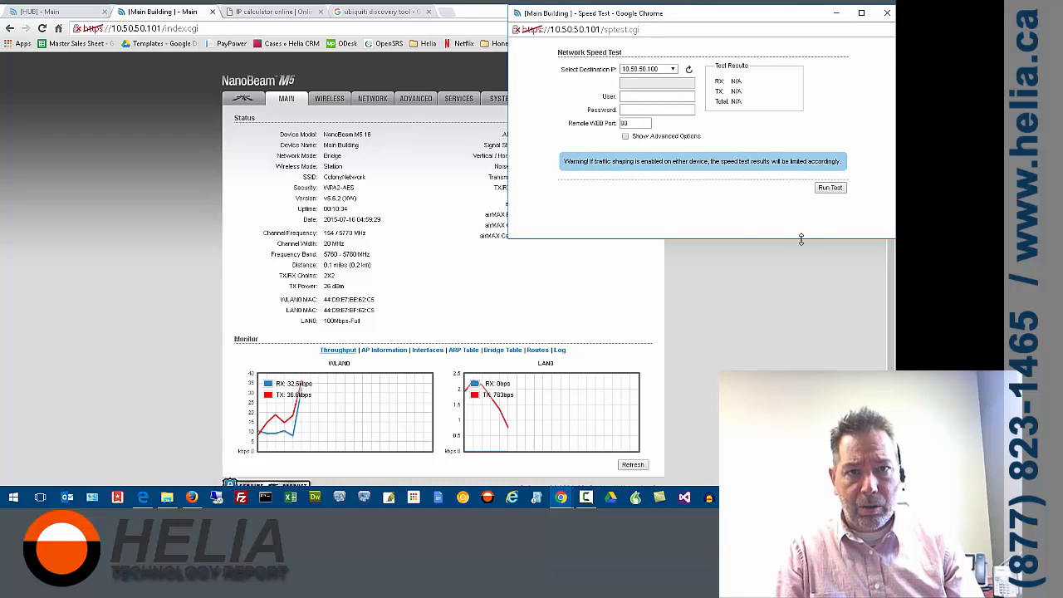
left_click(831, 188)
Enter the user name ubnt and the remote radio's account password for the speed test, and try to run it
left_click(641, 96)
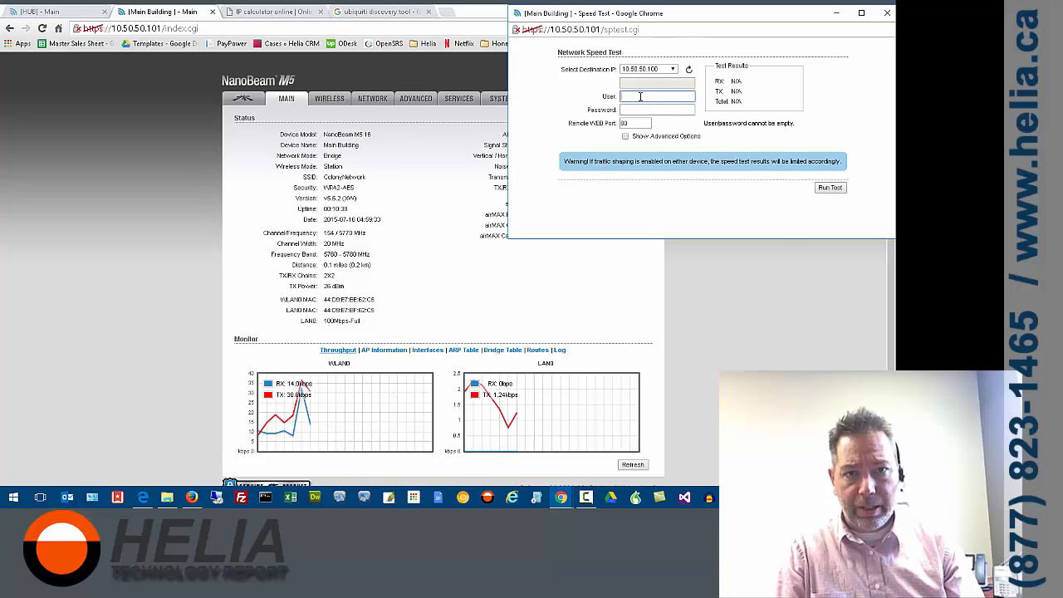
type("ubnt")
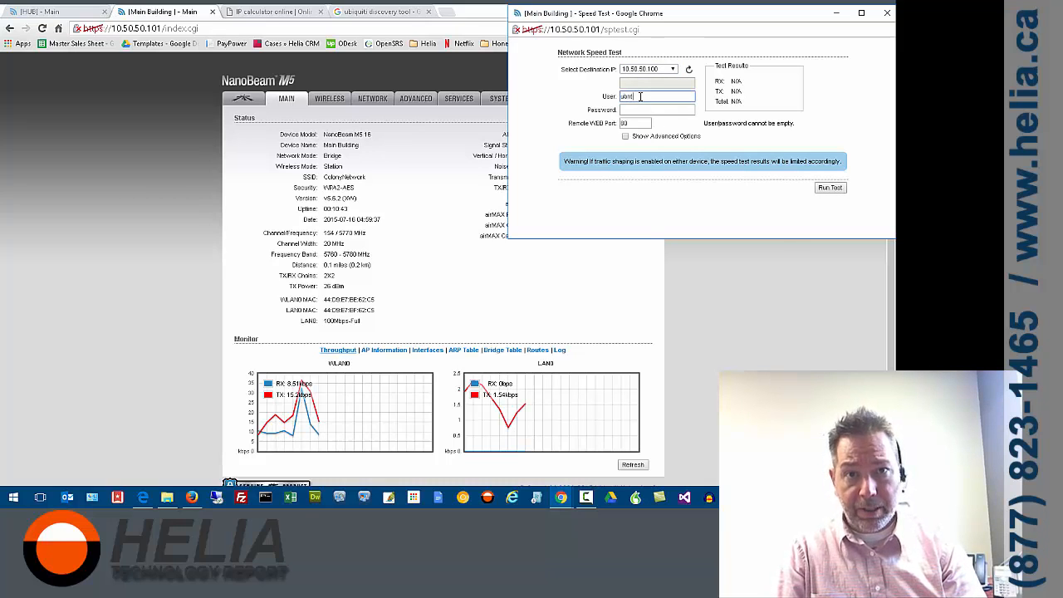
key("Tab")
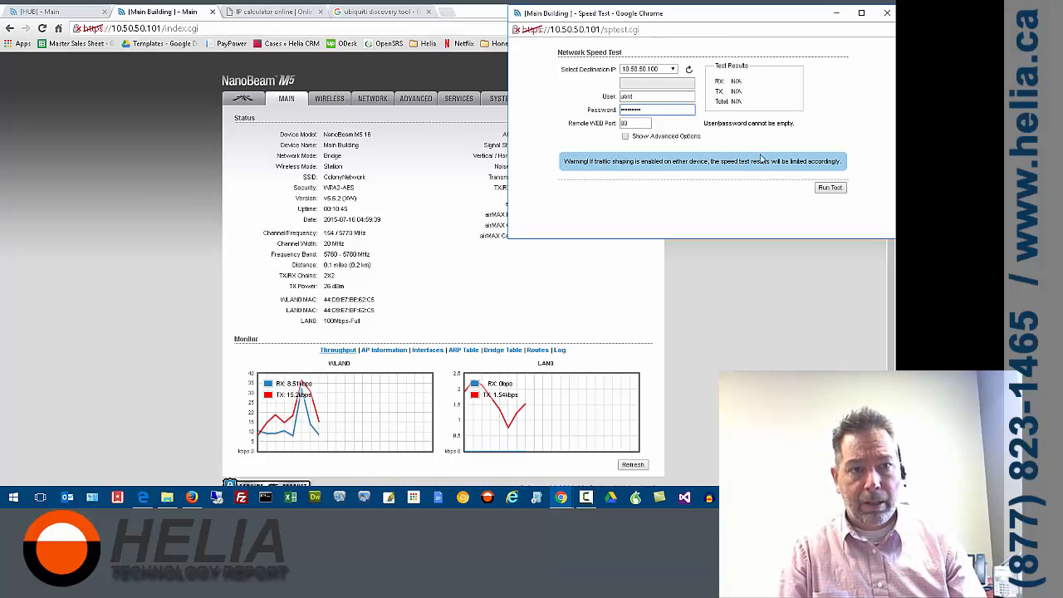
left_click(828, 188)
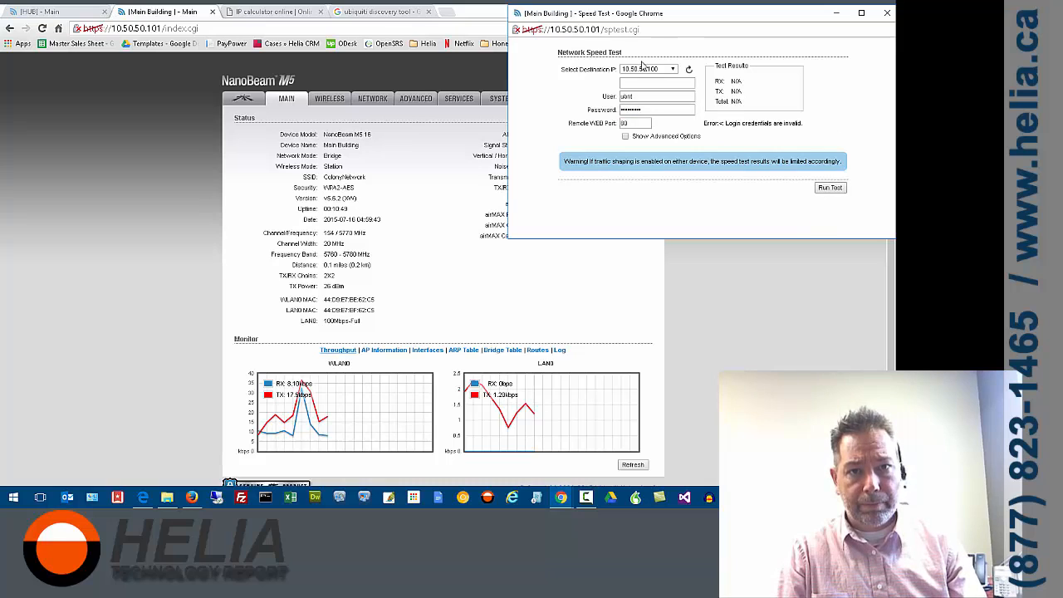
Re-enter the remote radio's password in the speed test credentials and try to run the test again
left_click_drag(645, 109, 540, 111)
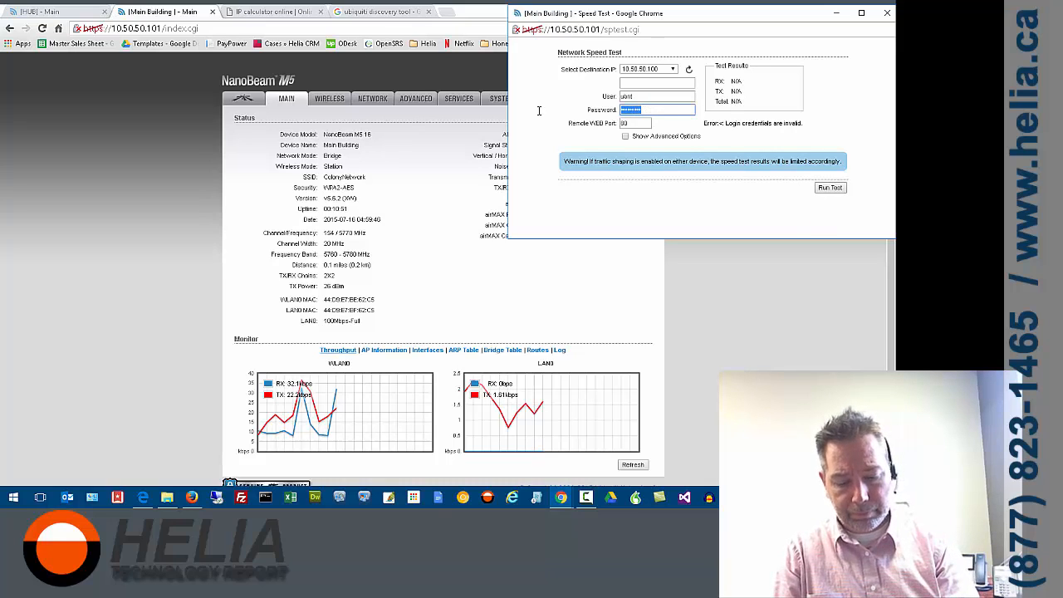
type("u")
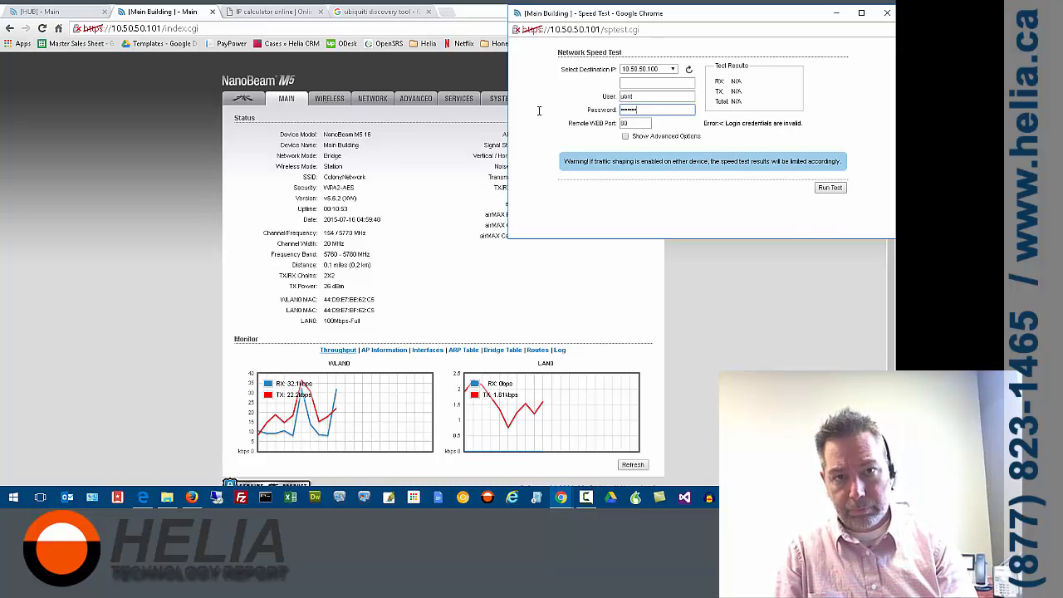
left_click(826, 190)
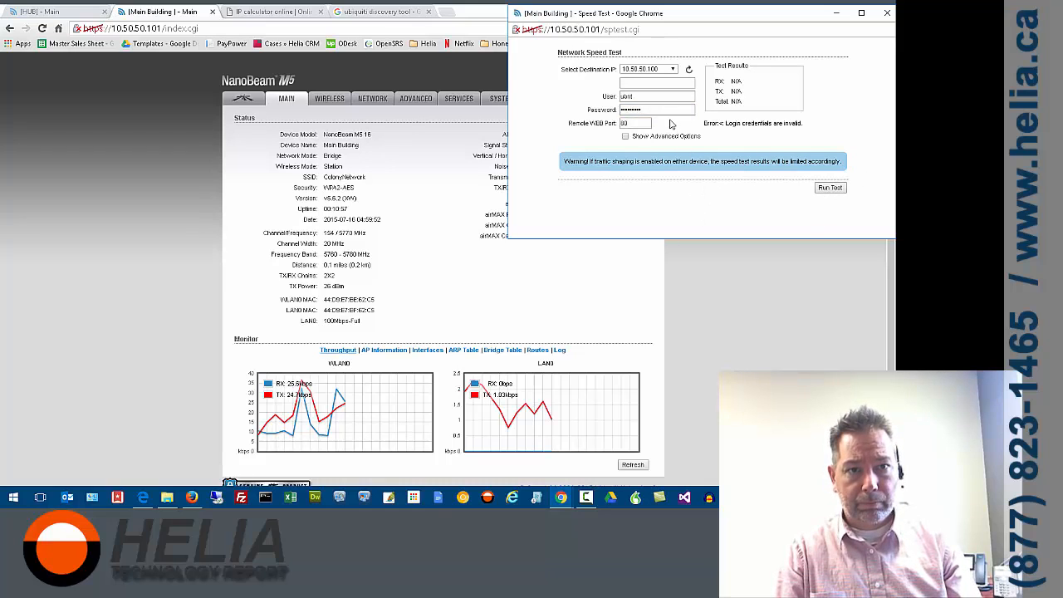
Replace the speed test password with the remote radio's other account password and run the test to 10.50.50.100
left_click_drag(660, 110, 513, 88)
type("u")
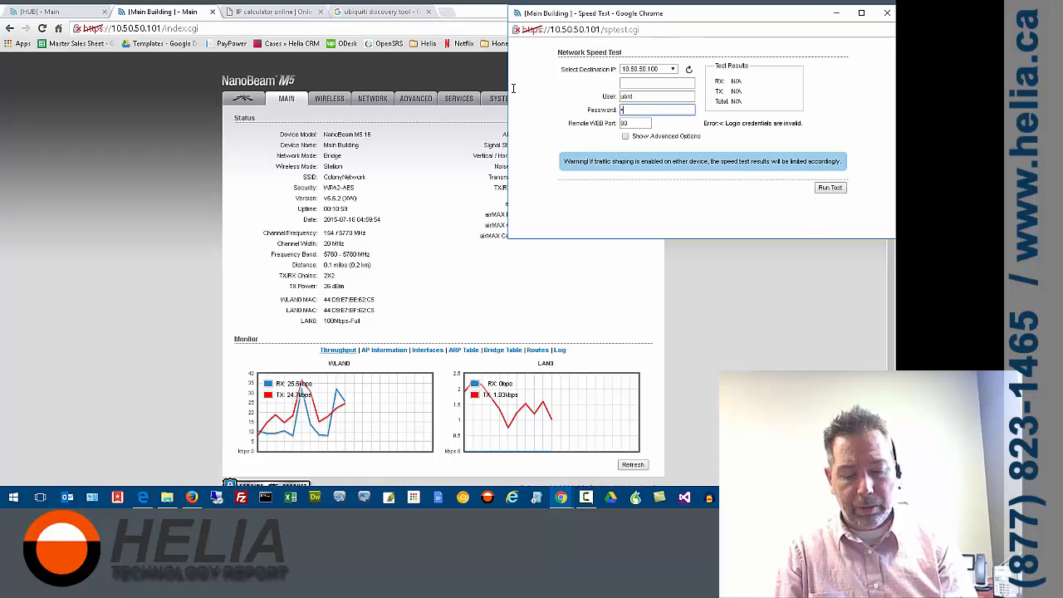
type("bn")
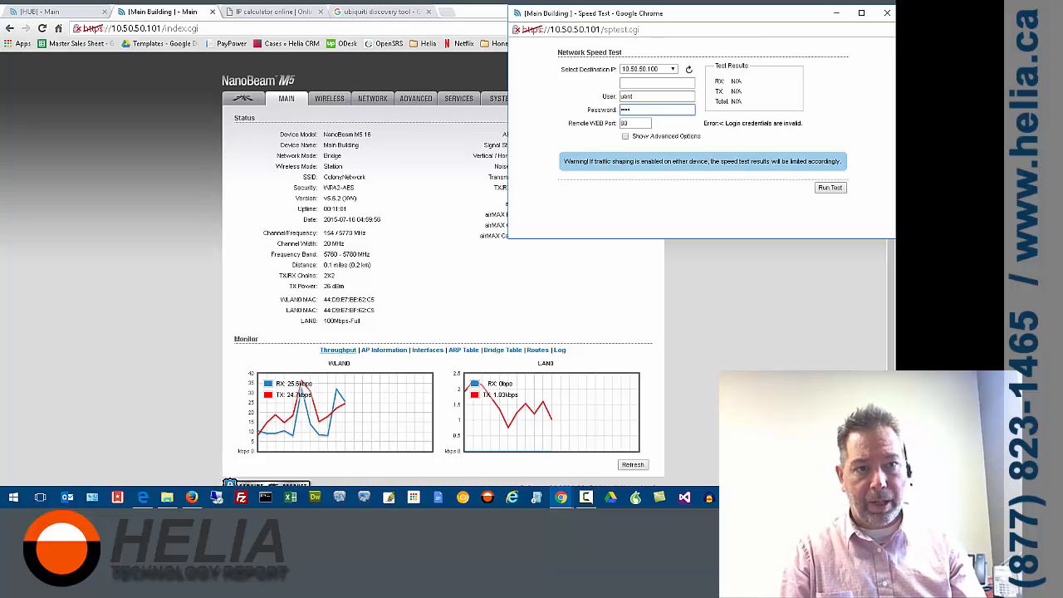
left_click(828, 189)
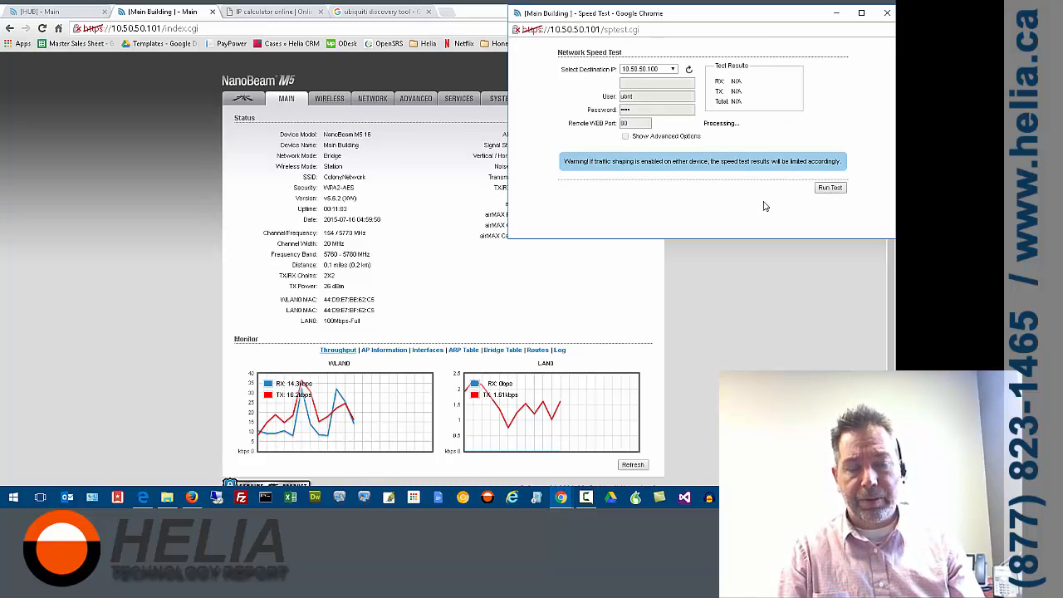